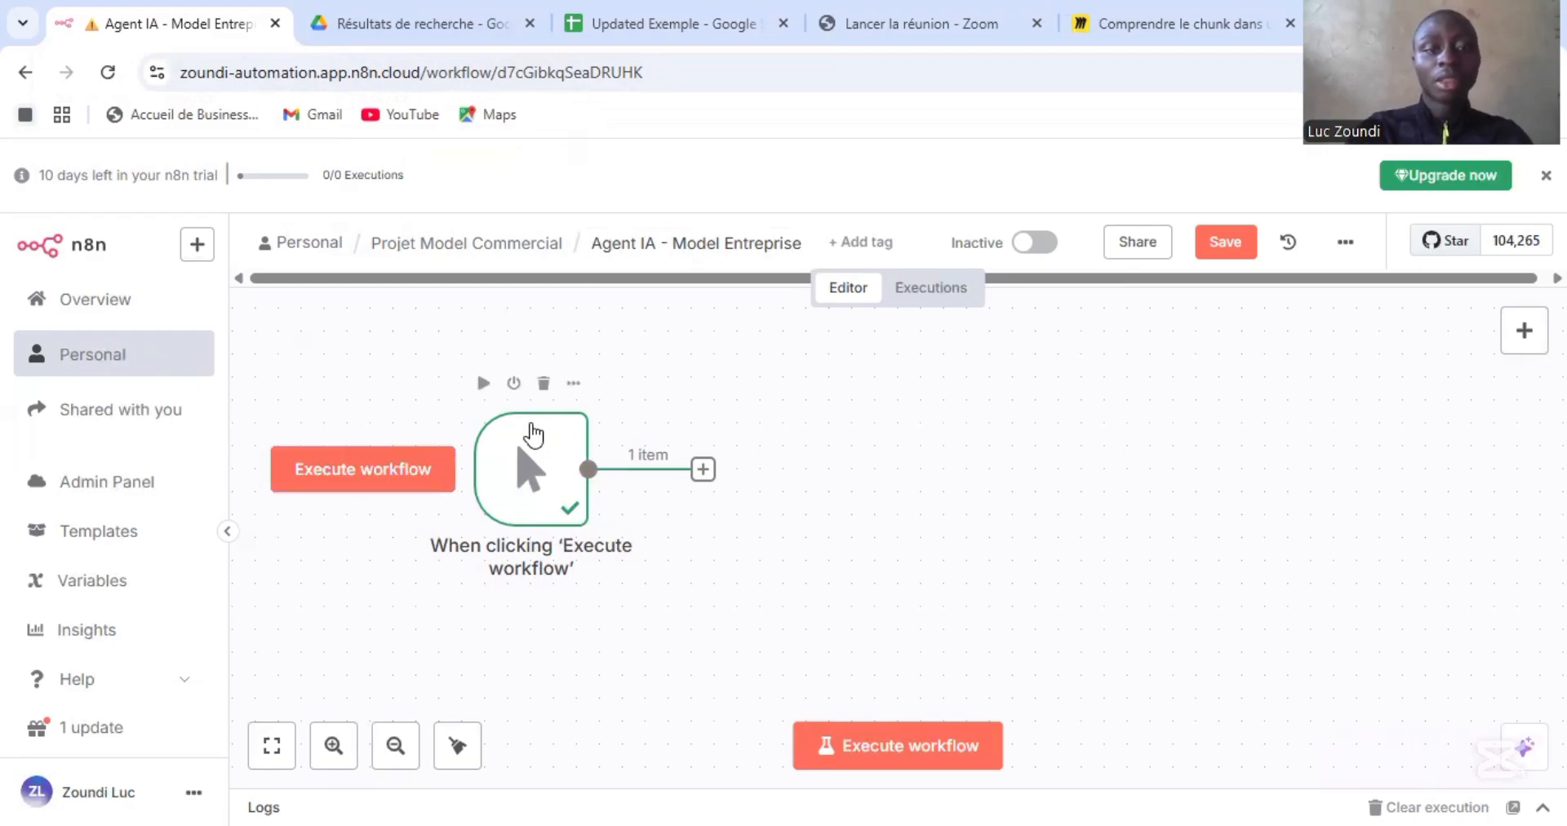
Delete the existing manual trigger, add a new Trigger manually node and reposition it on the canvas.
{"action": "left_click", "coordinate": [543, 383]}
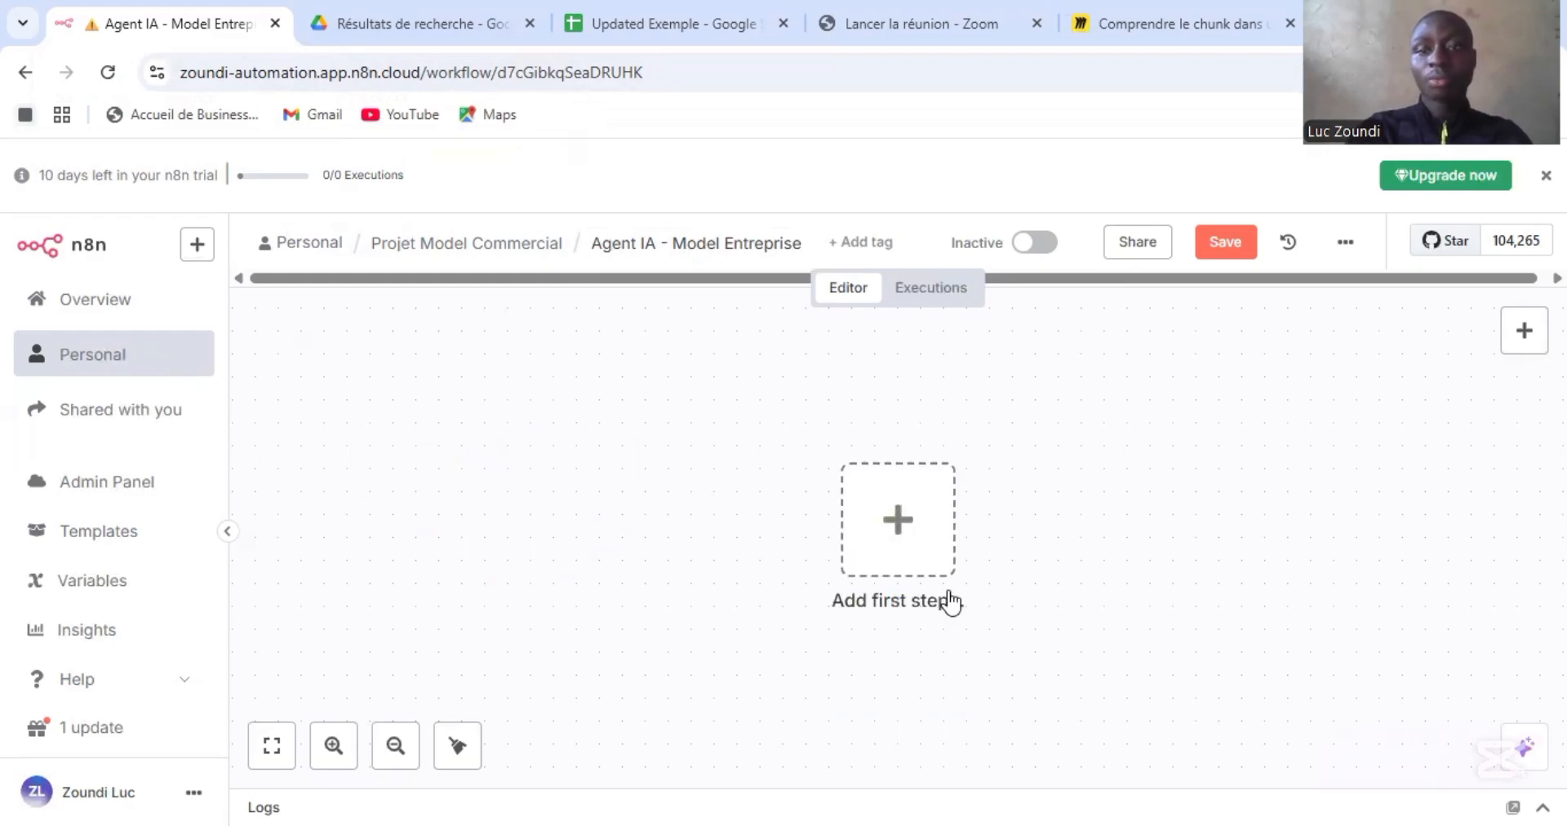
{"action": "left_click", "coordinate": [899, 520]}
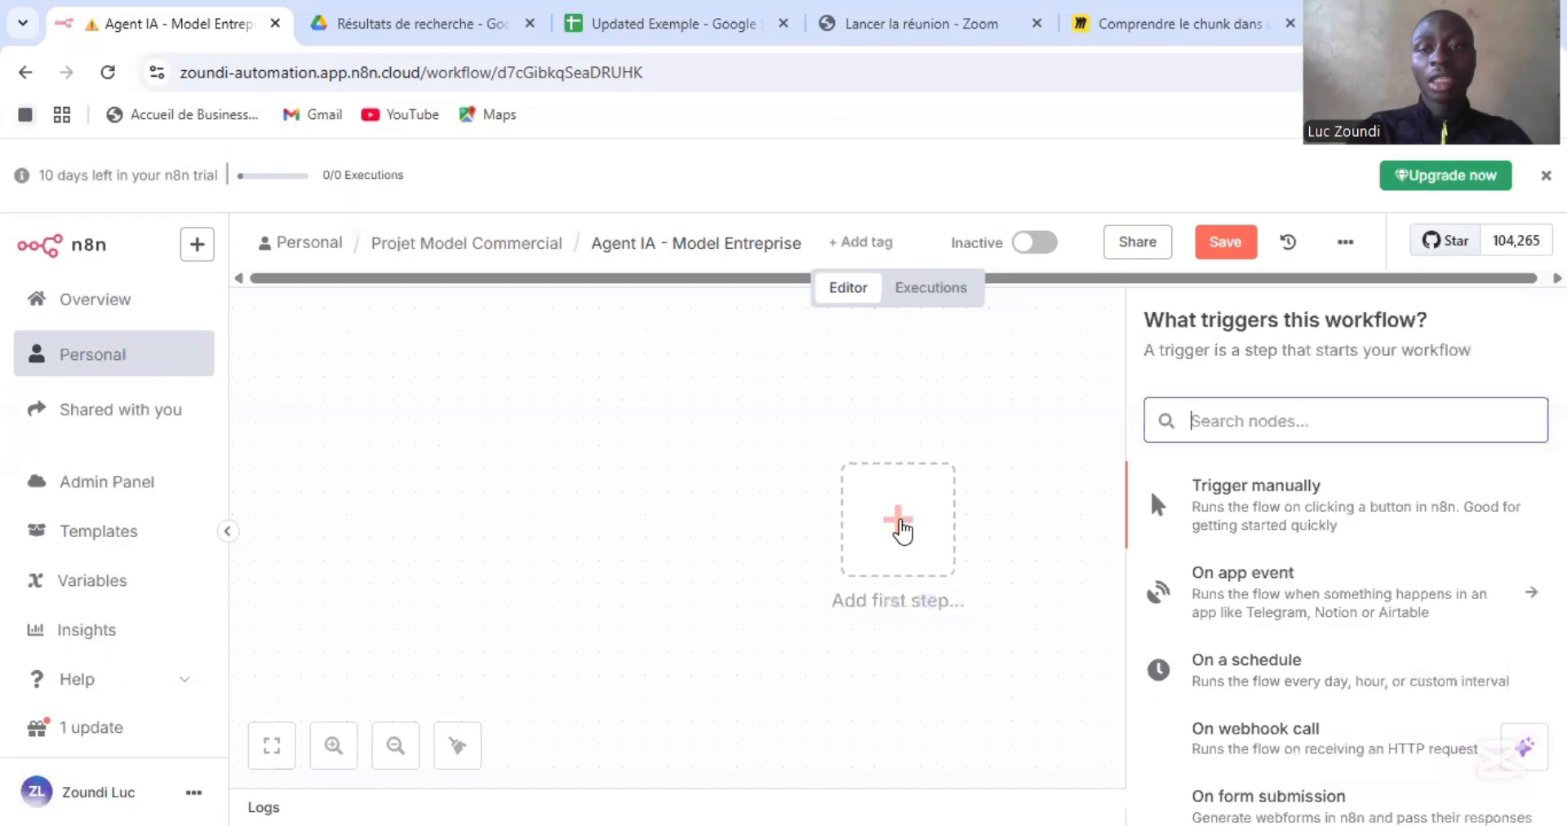
{"action": "left_click", "coordinate": [1244, 508]}
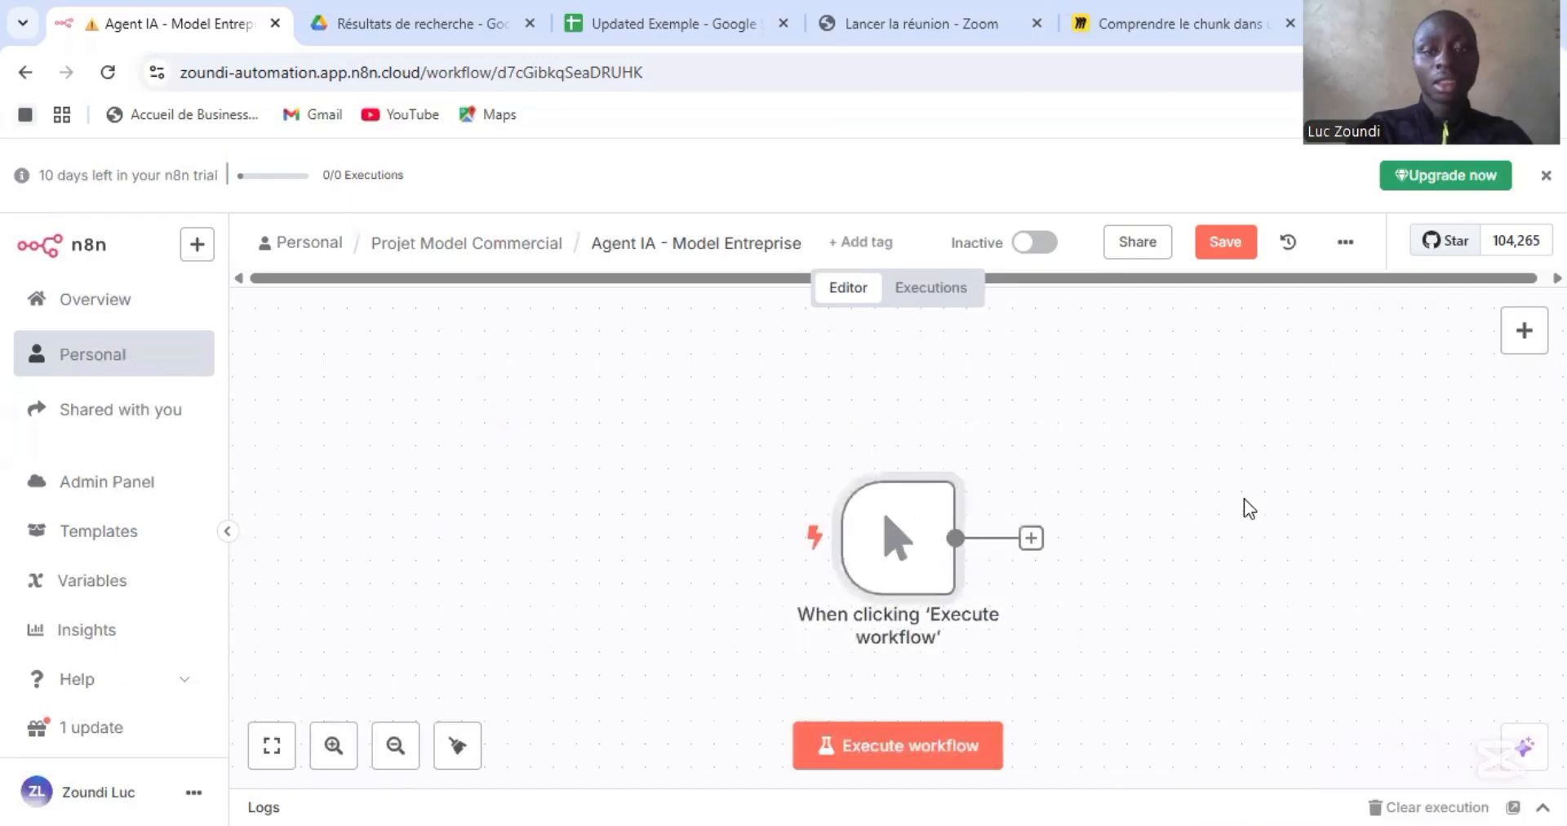
{"action": "left_click_drag", "start_coordinate": [928, 542], "coordinate": [650, 485]}
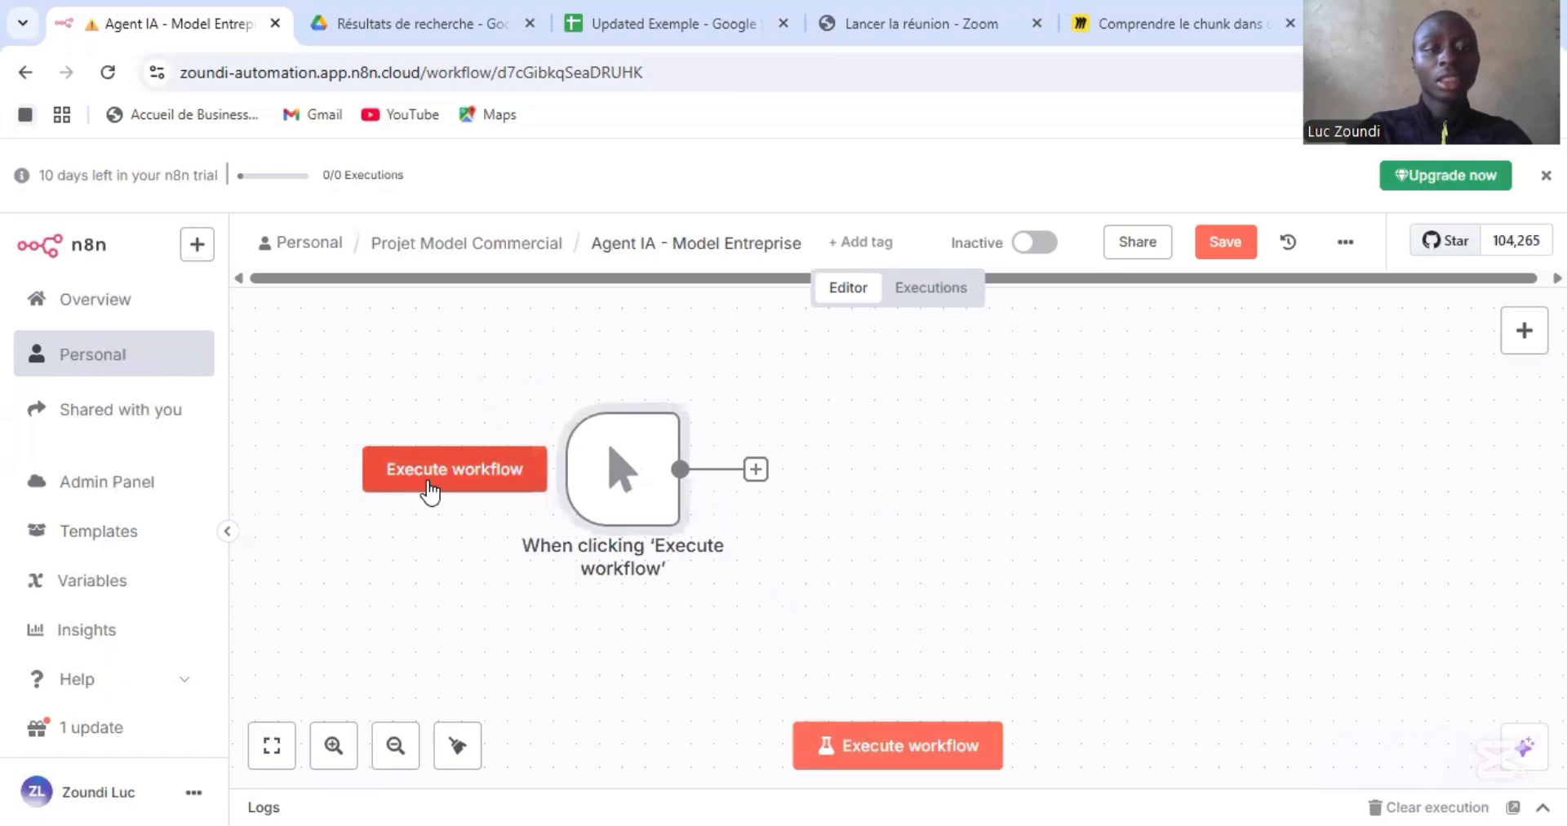
Find Google Sheets in the node search and replace the manual trigger with its On row added trigger.
{"action": "left_click", "coordinate": [756, 470]}
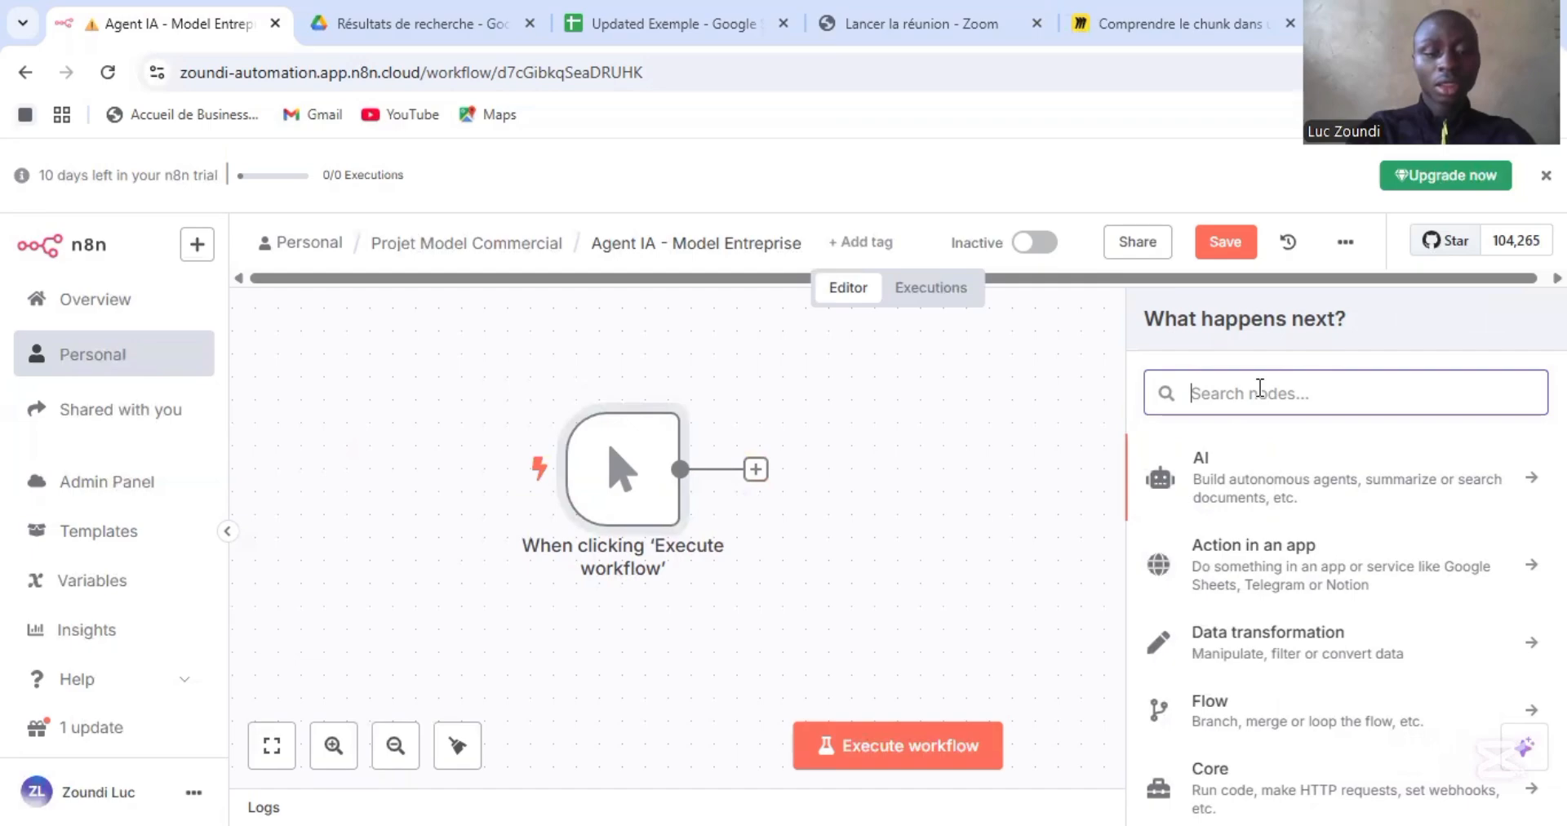
{"action": "type", "text": "google"}
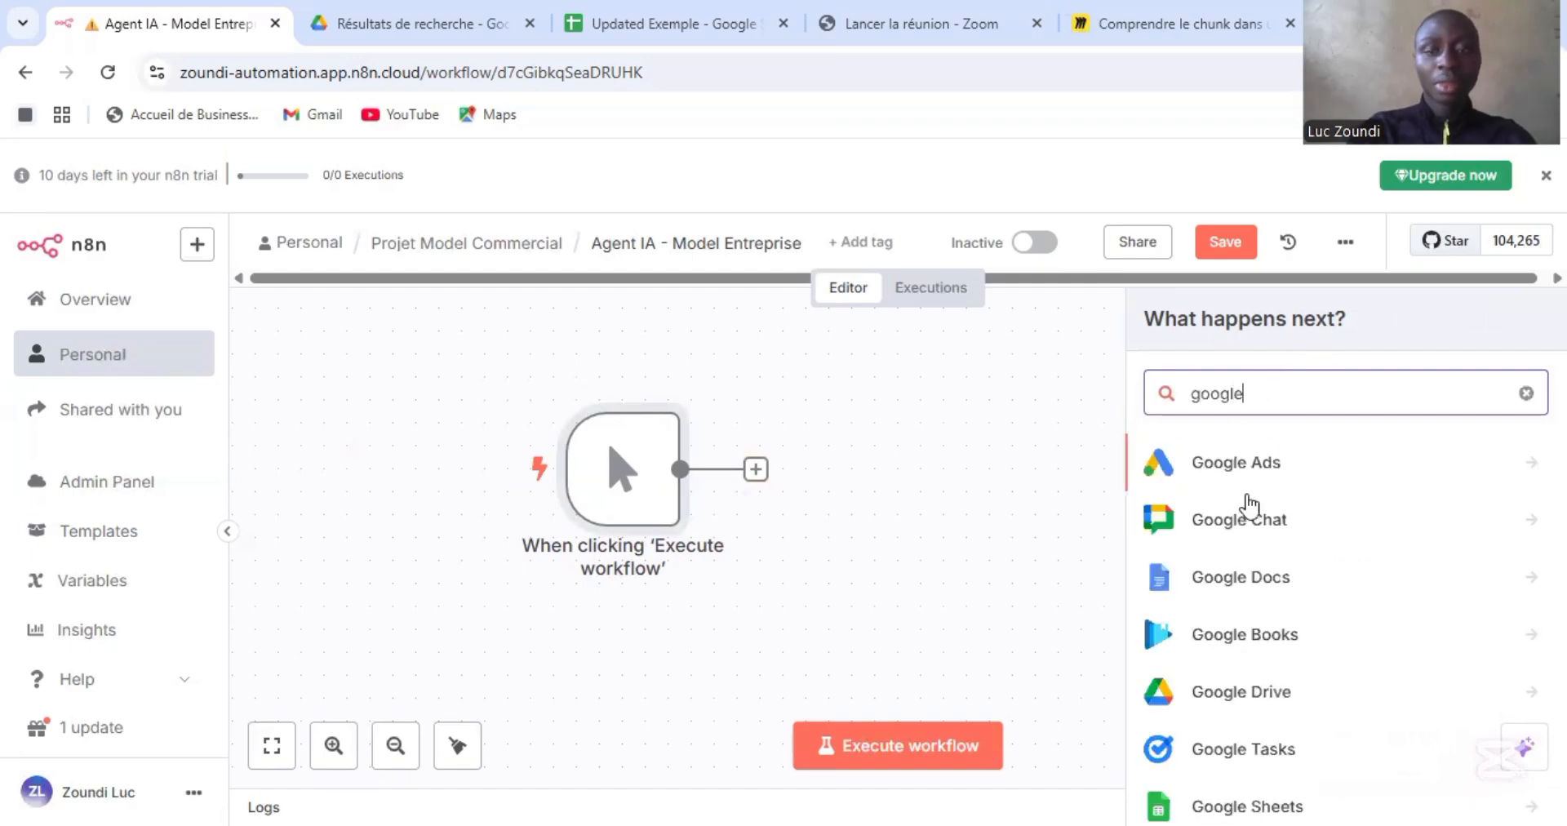
{"action": "left_click", "coordinate": [1208, 803]}
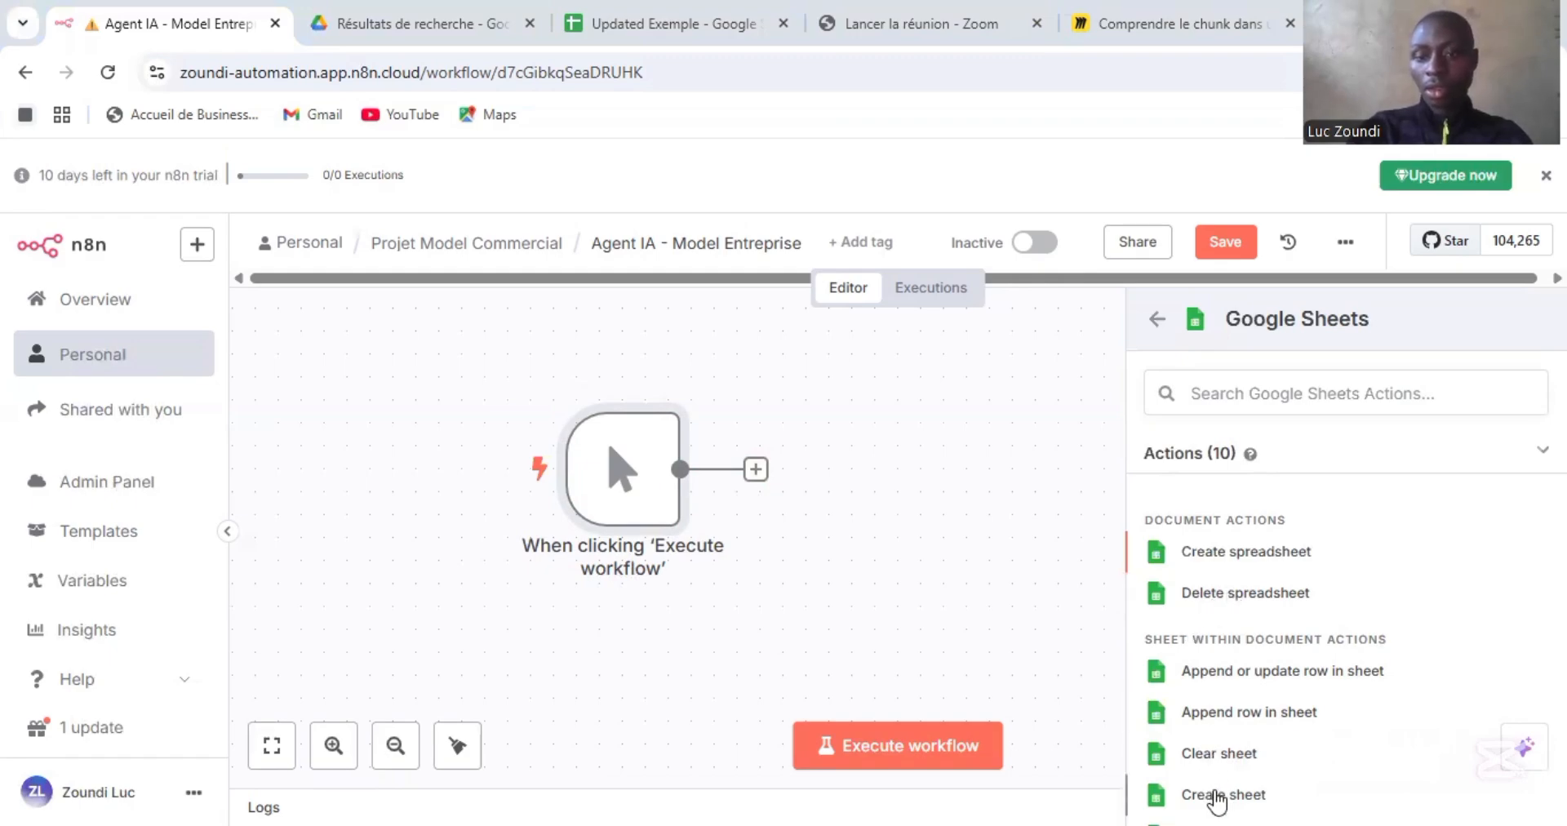
{"action": "mouse_move", "coordinate": [621, 469]}
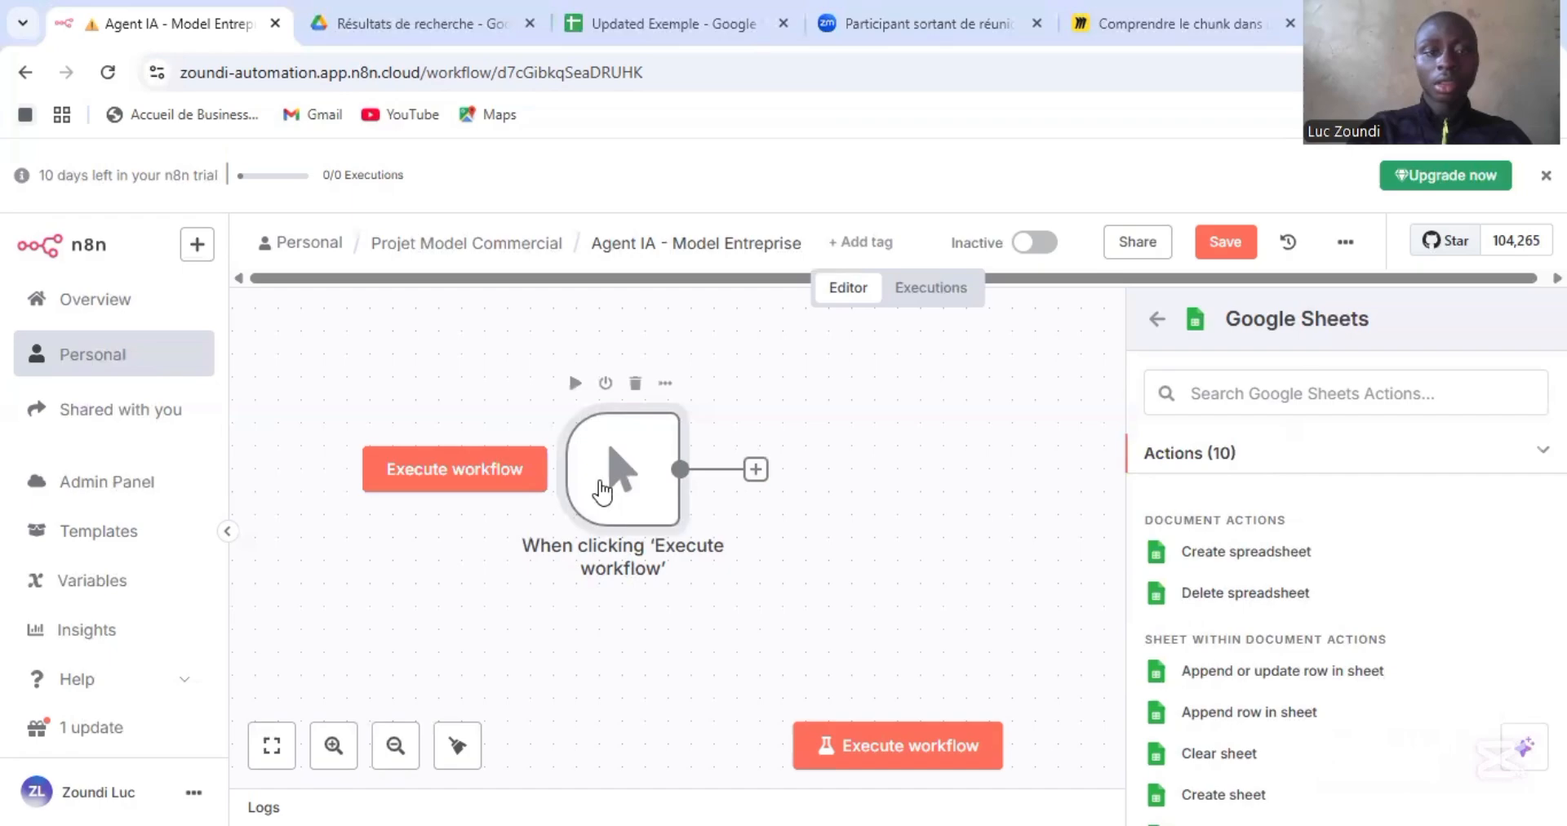
{"action": "left_click", "coordinate": [634, 384]}
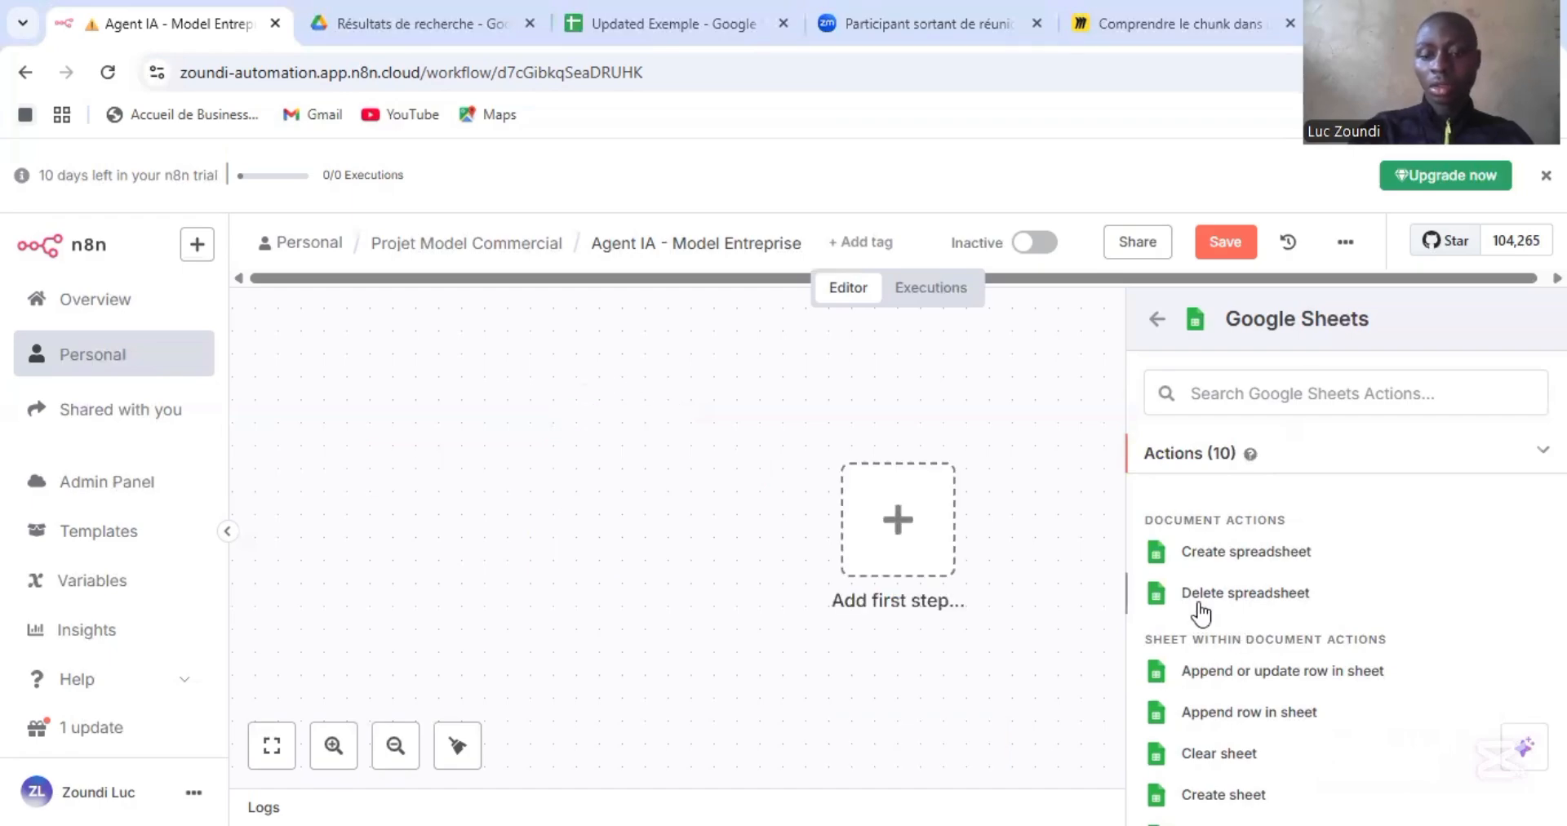
{"action": "left_click", "coordinate": [1416, 461]}
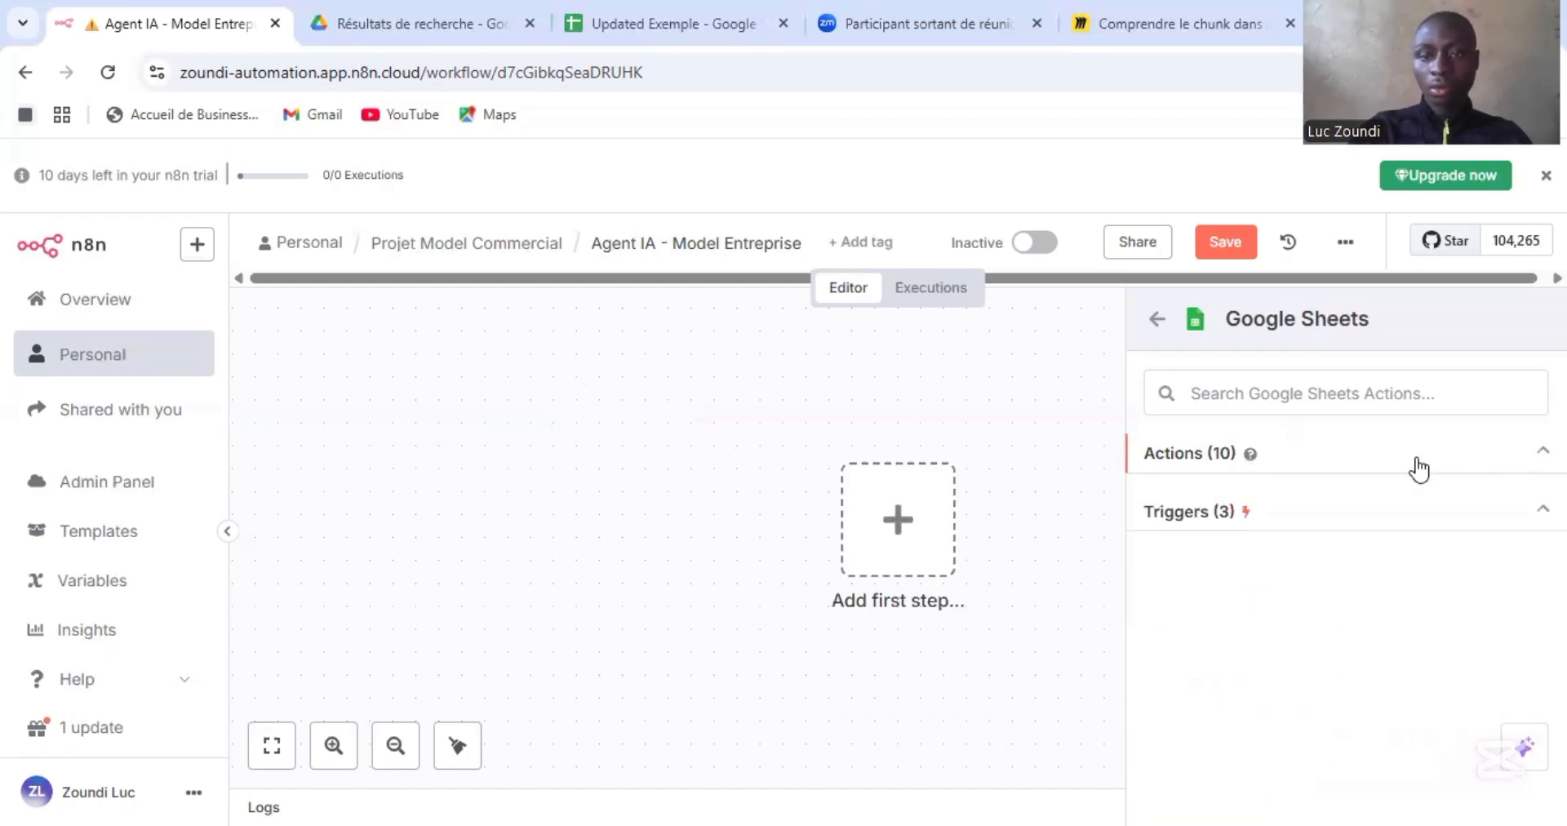
{"action": "left_click", "coordinate": [1223, 526]}
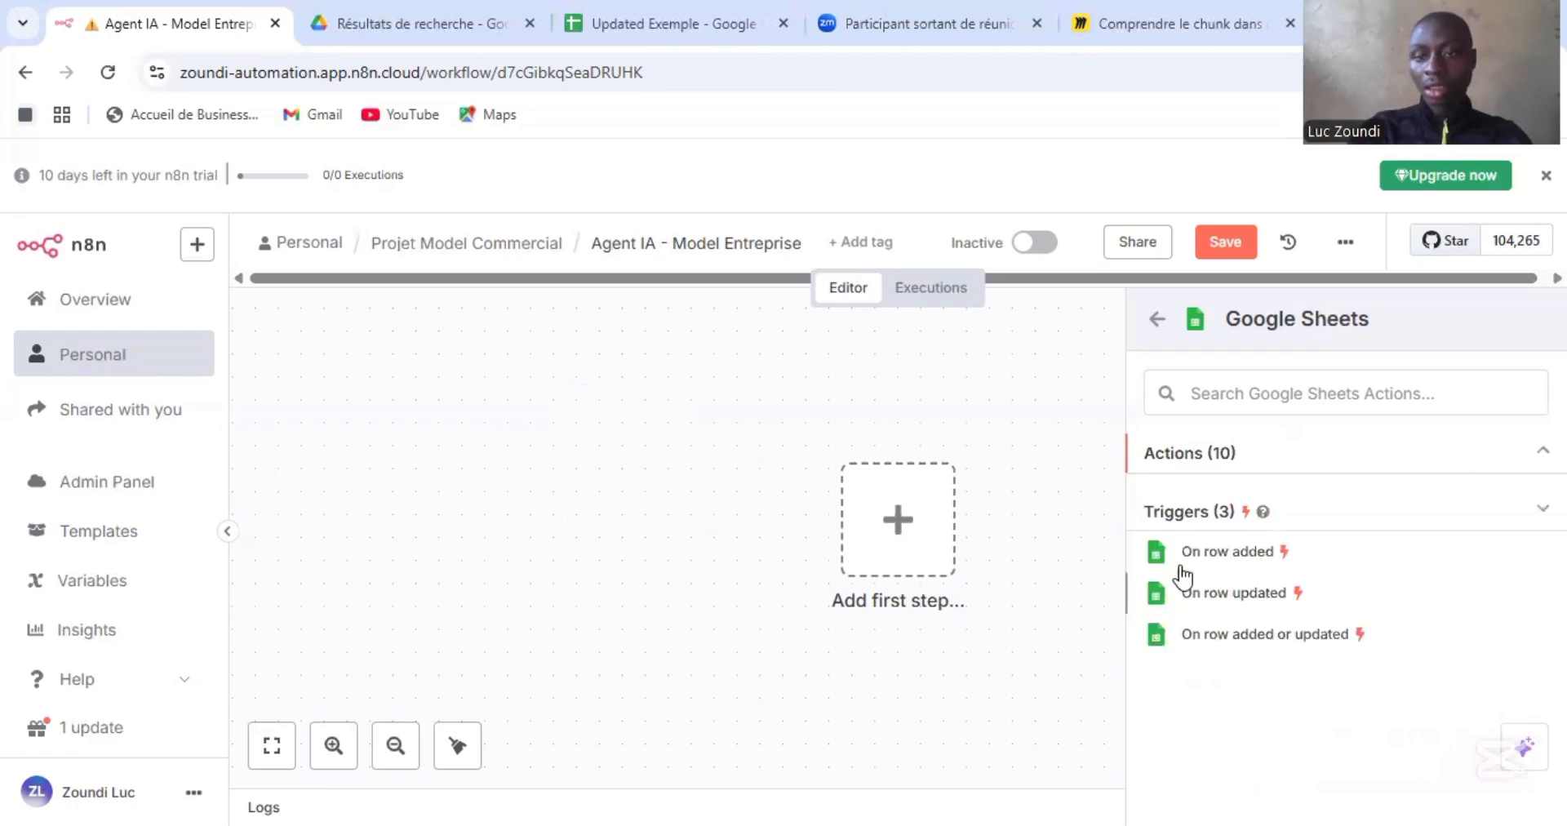
{"action": "left_click", "coordinate": [1266, 563]}
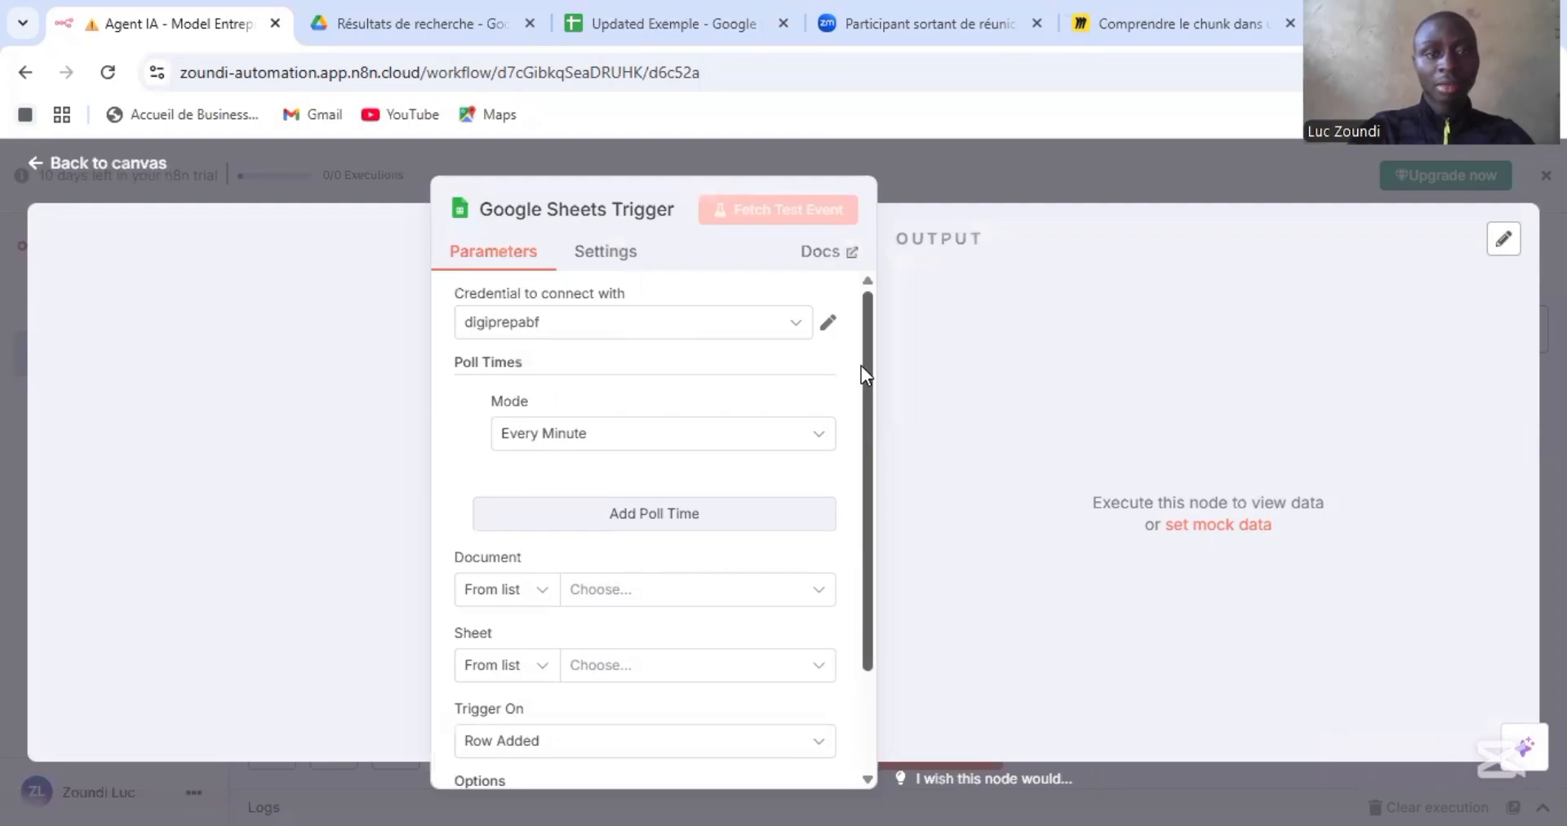
Set the Google Sheets trigger's document to Updated Exemple and its sheet to Feuille 1, and return to the canvas.
{"action": "left_click", "coordinate": [741, 337]}
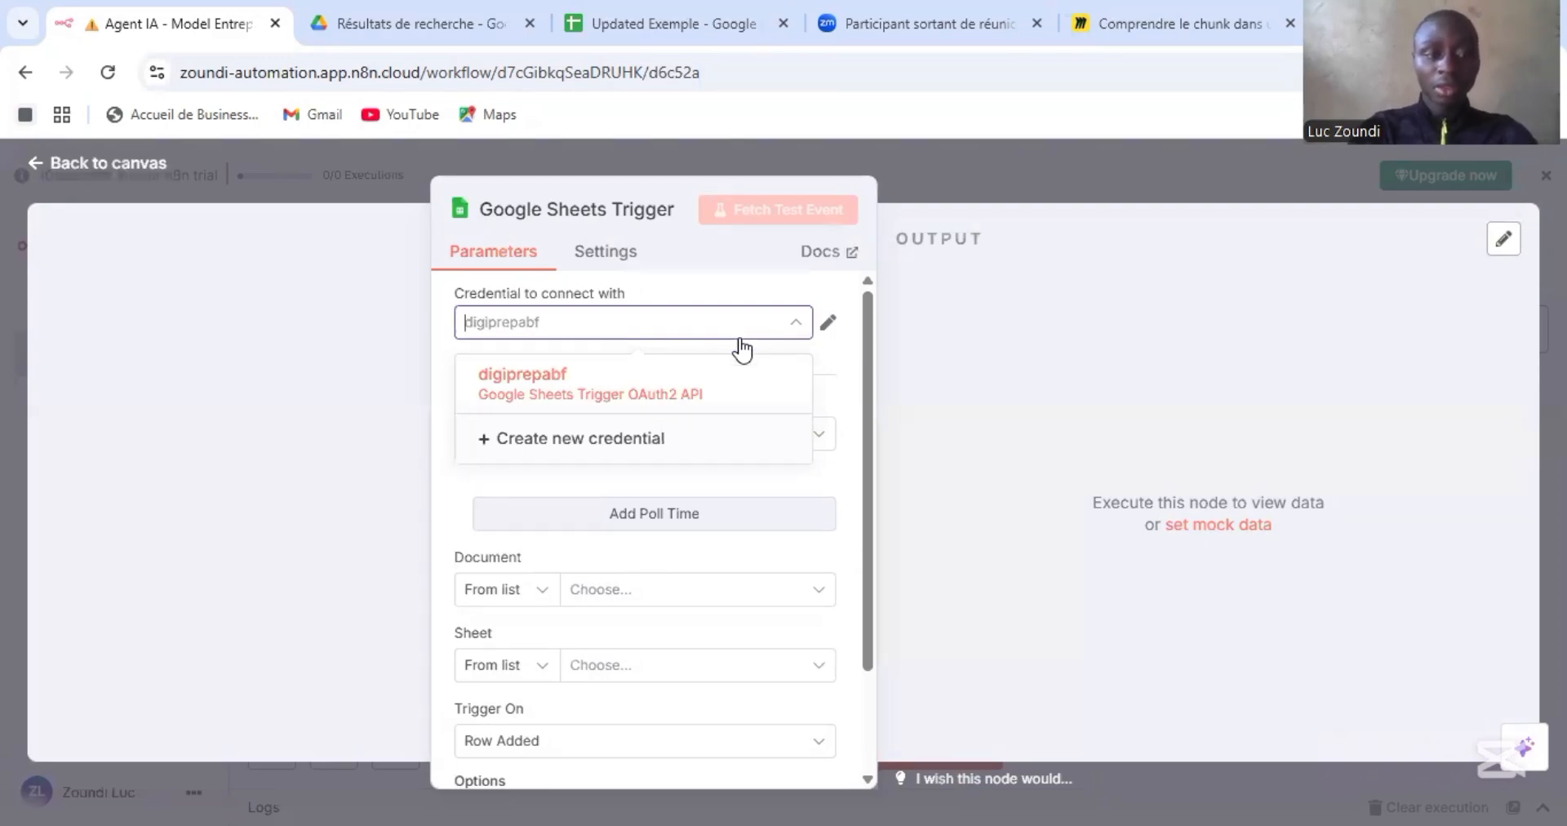
{"action": "left_click", "coordinate": [667, 325]}
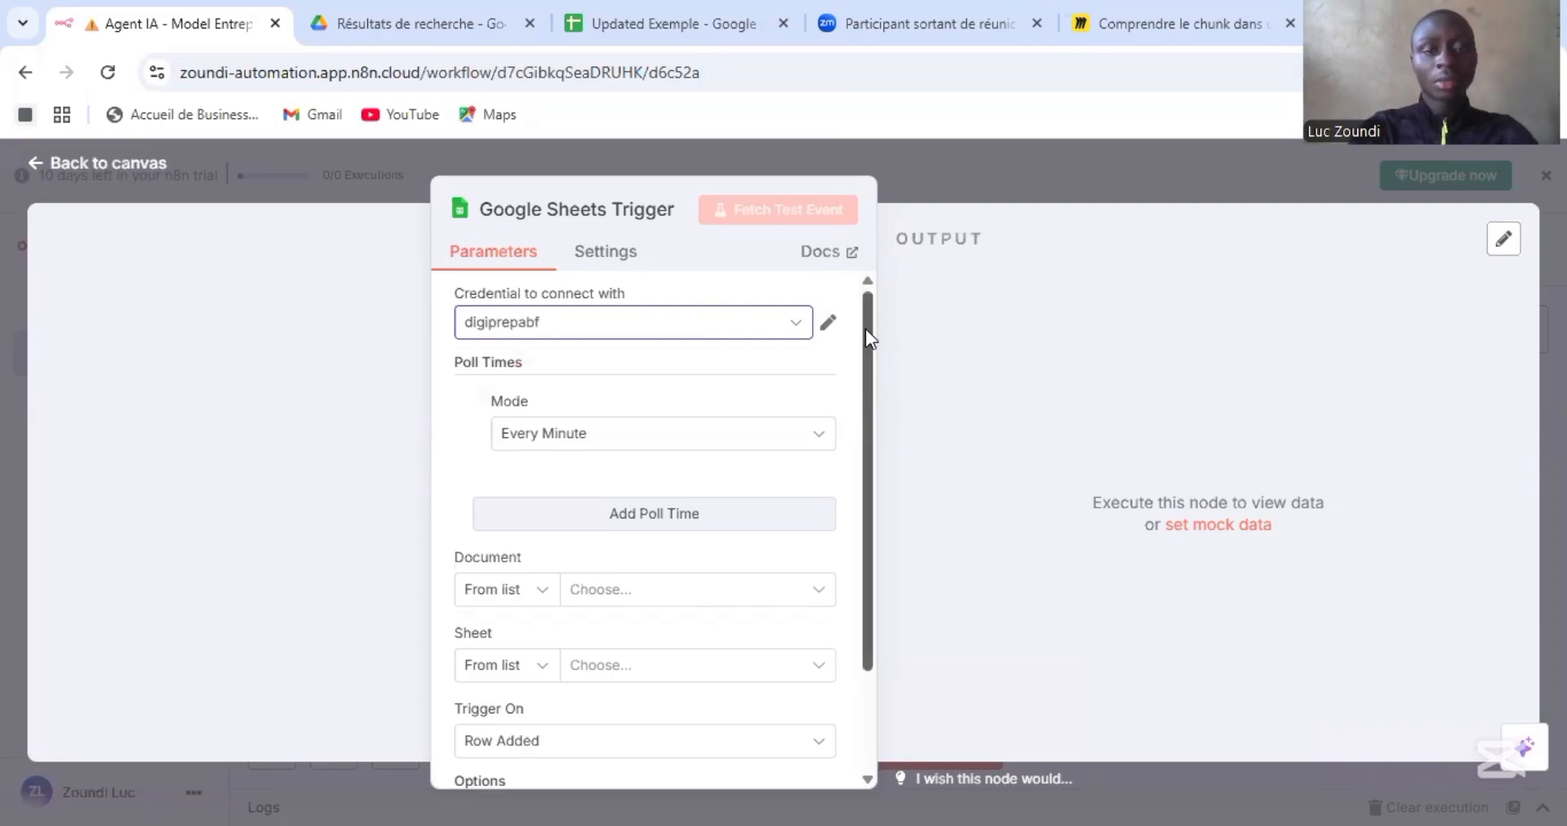
{"action": "left_click_drag", "start_coordinate": [865, 328], "coordinate": [882, 463]}
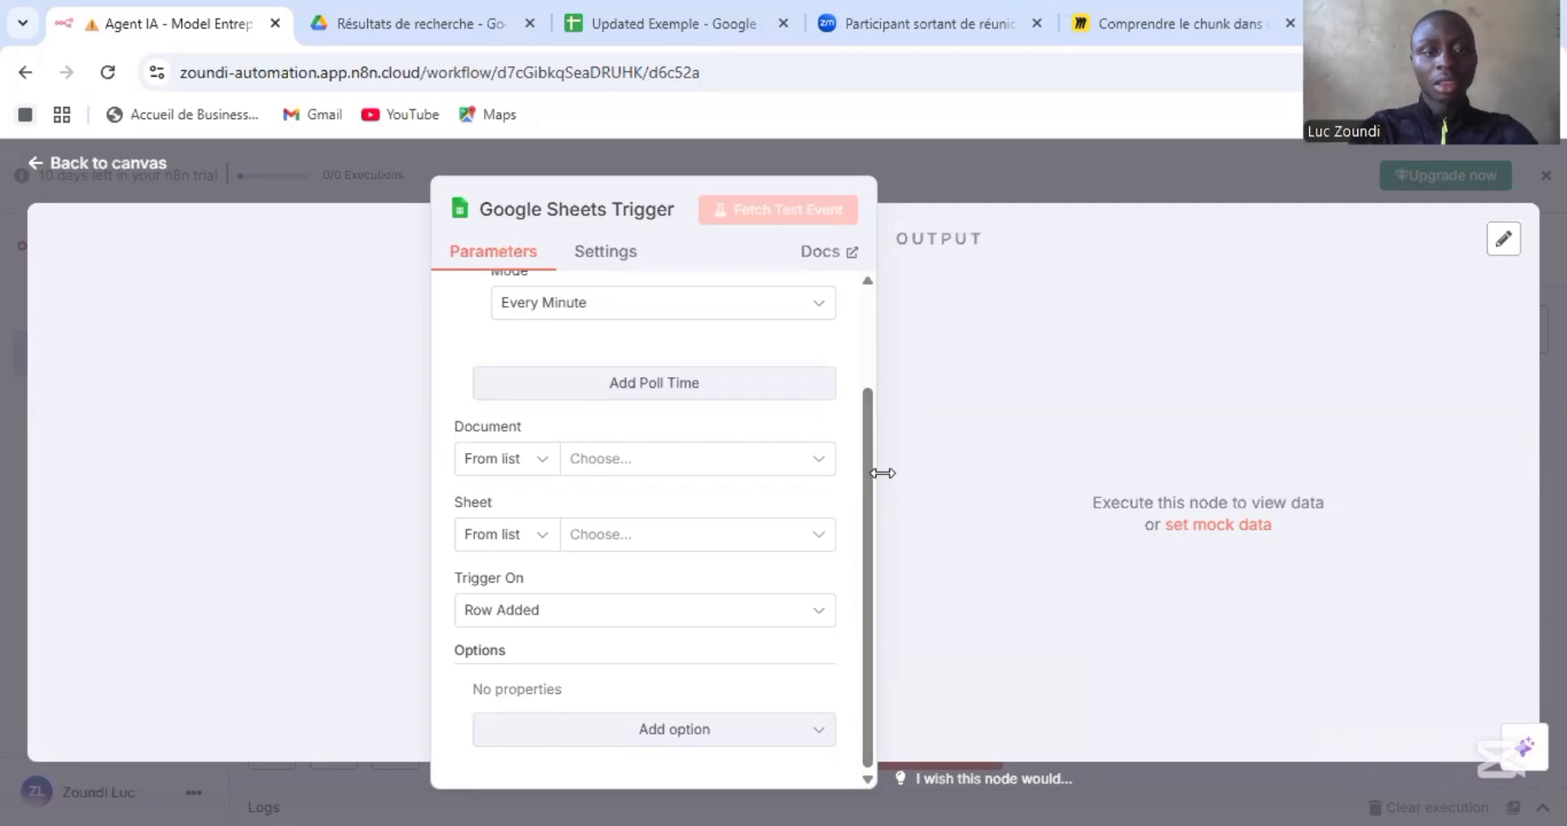
{"action": "left_click", "coordinate": [816, 461]}
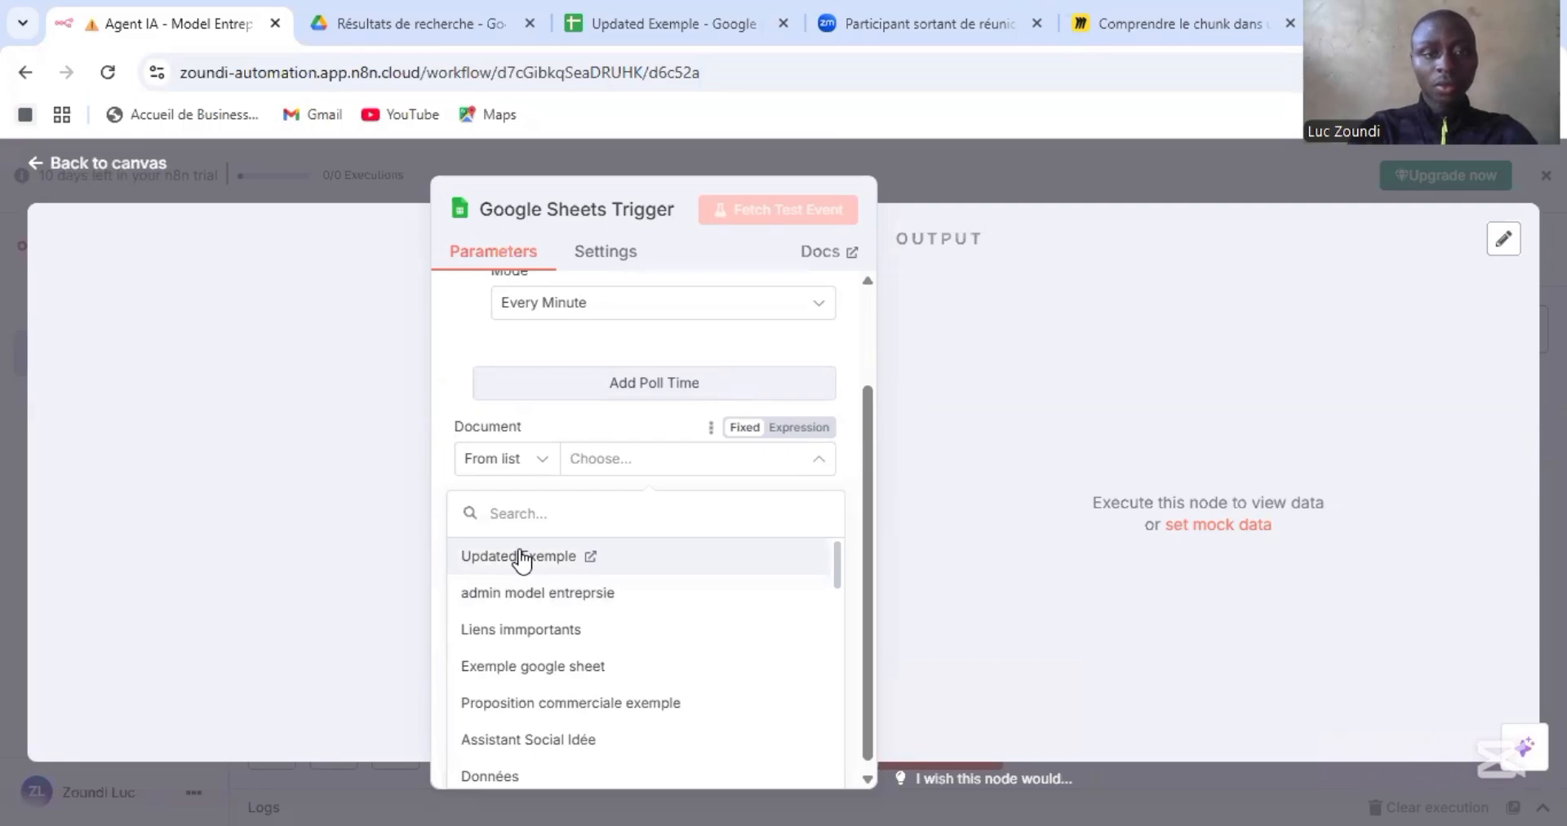
{"action": "left_click", "coordinate": [520, 558]}
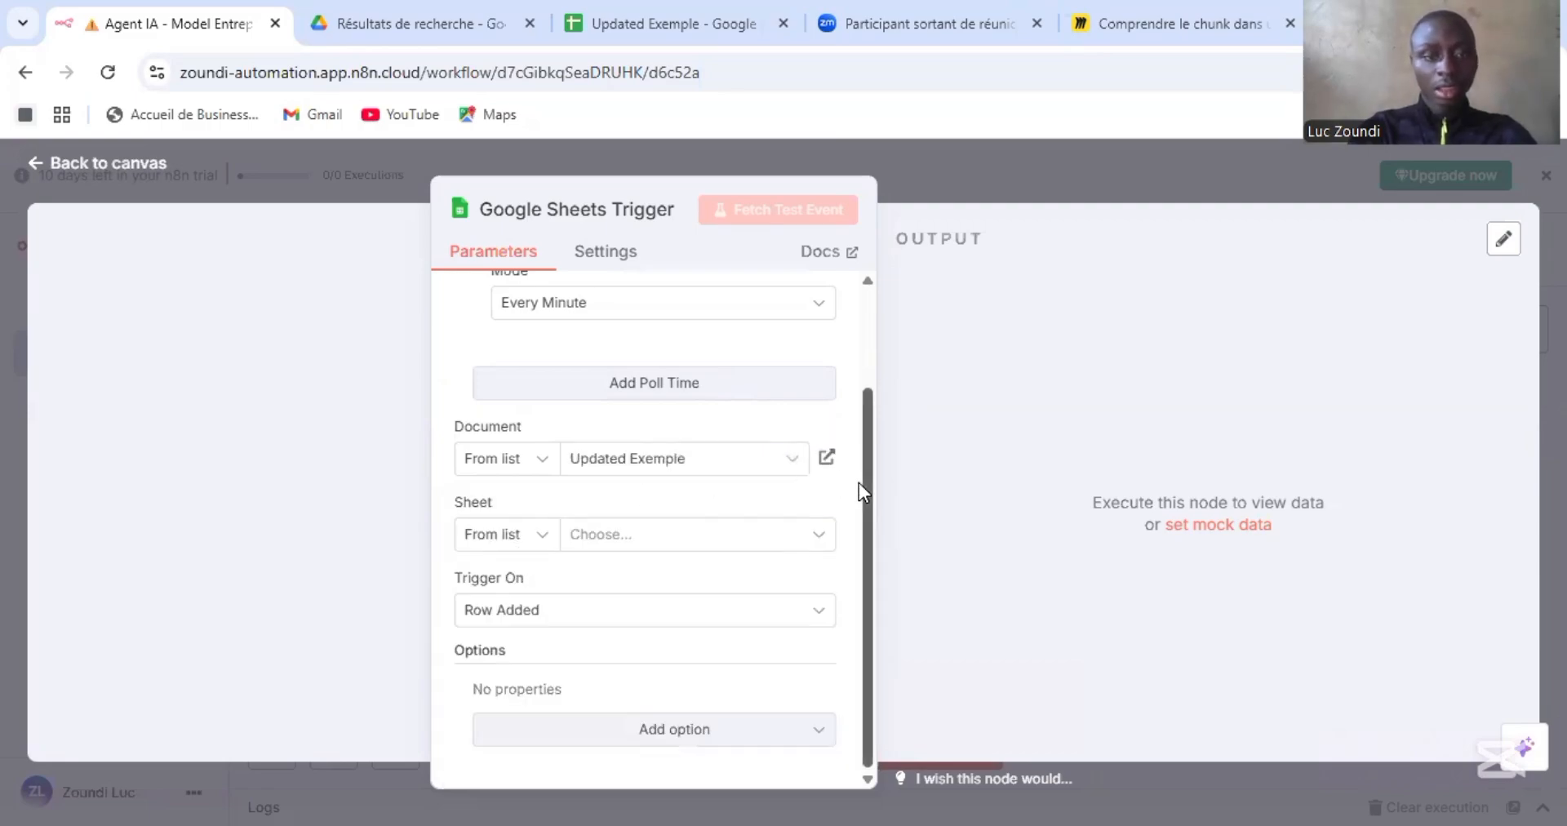
{"action": "left_click", "coordinate": [788, 536]}
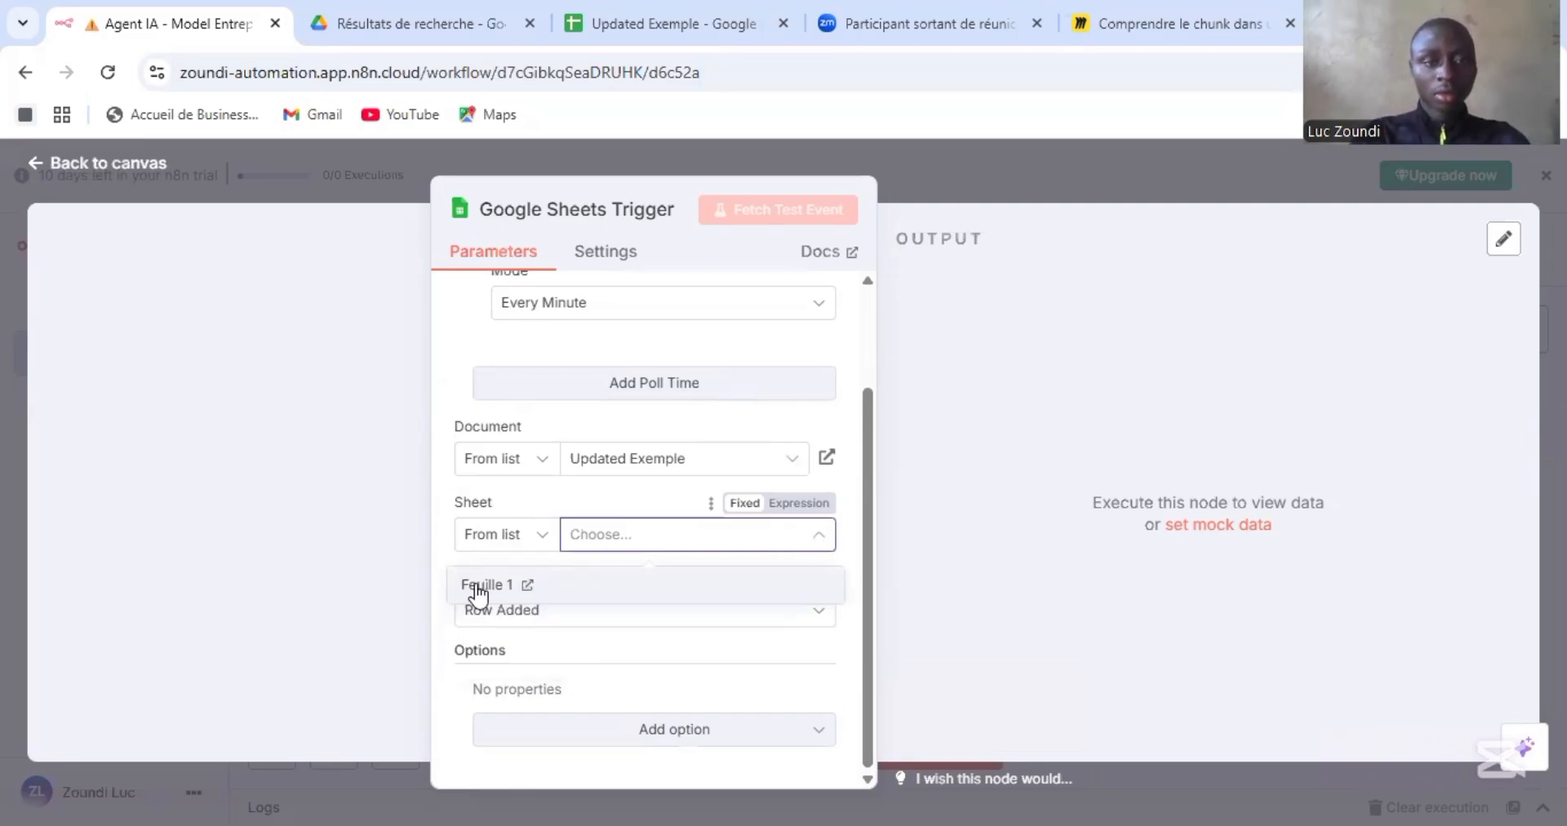
{"action": "left_click", "coordinate": [760, 584]}
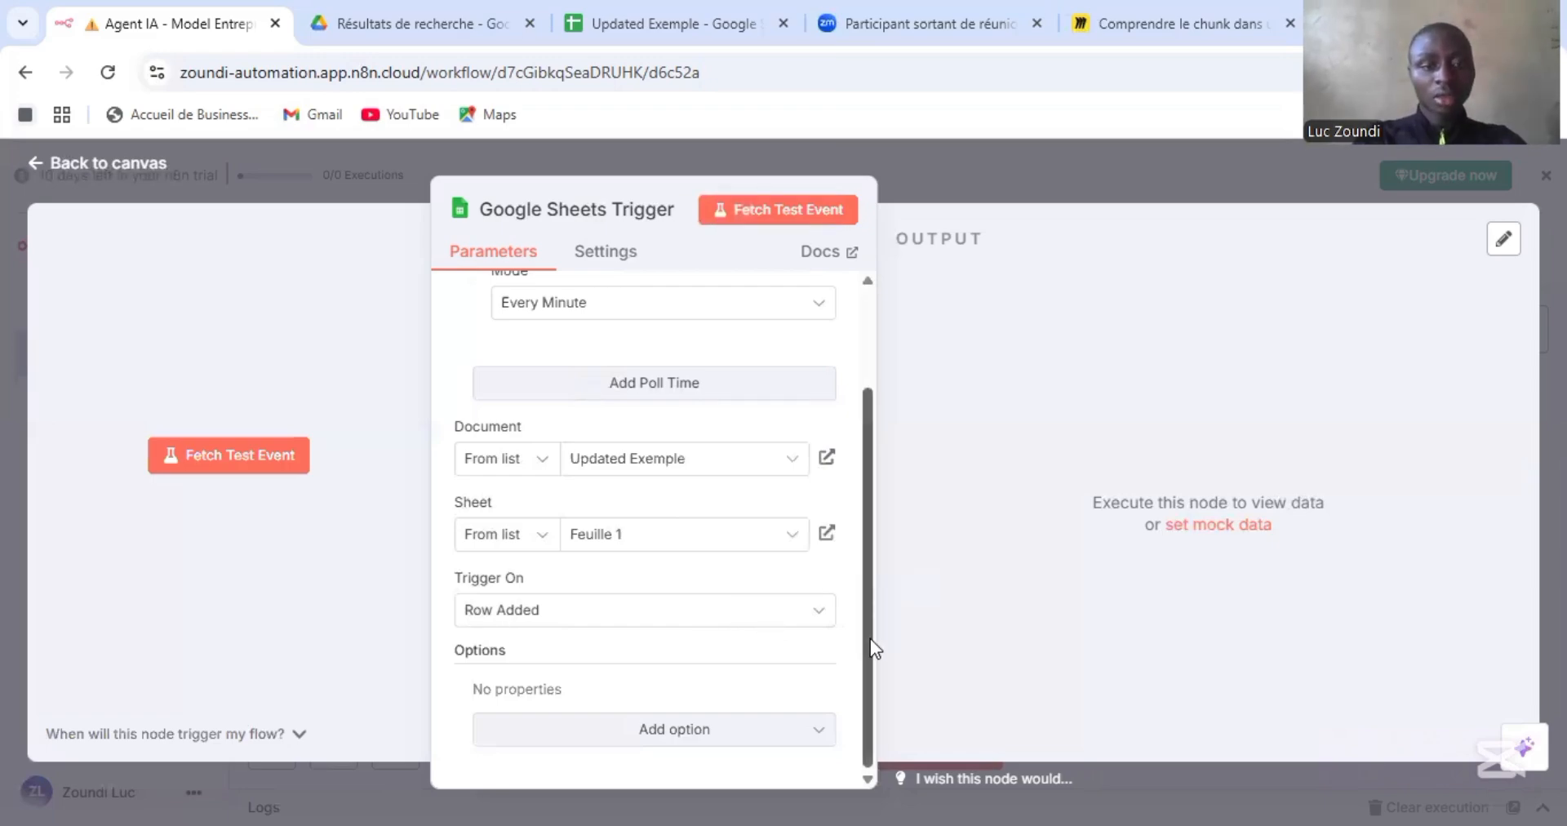
{"action": "left_click", "coordinate": [921, 185]}
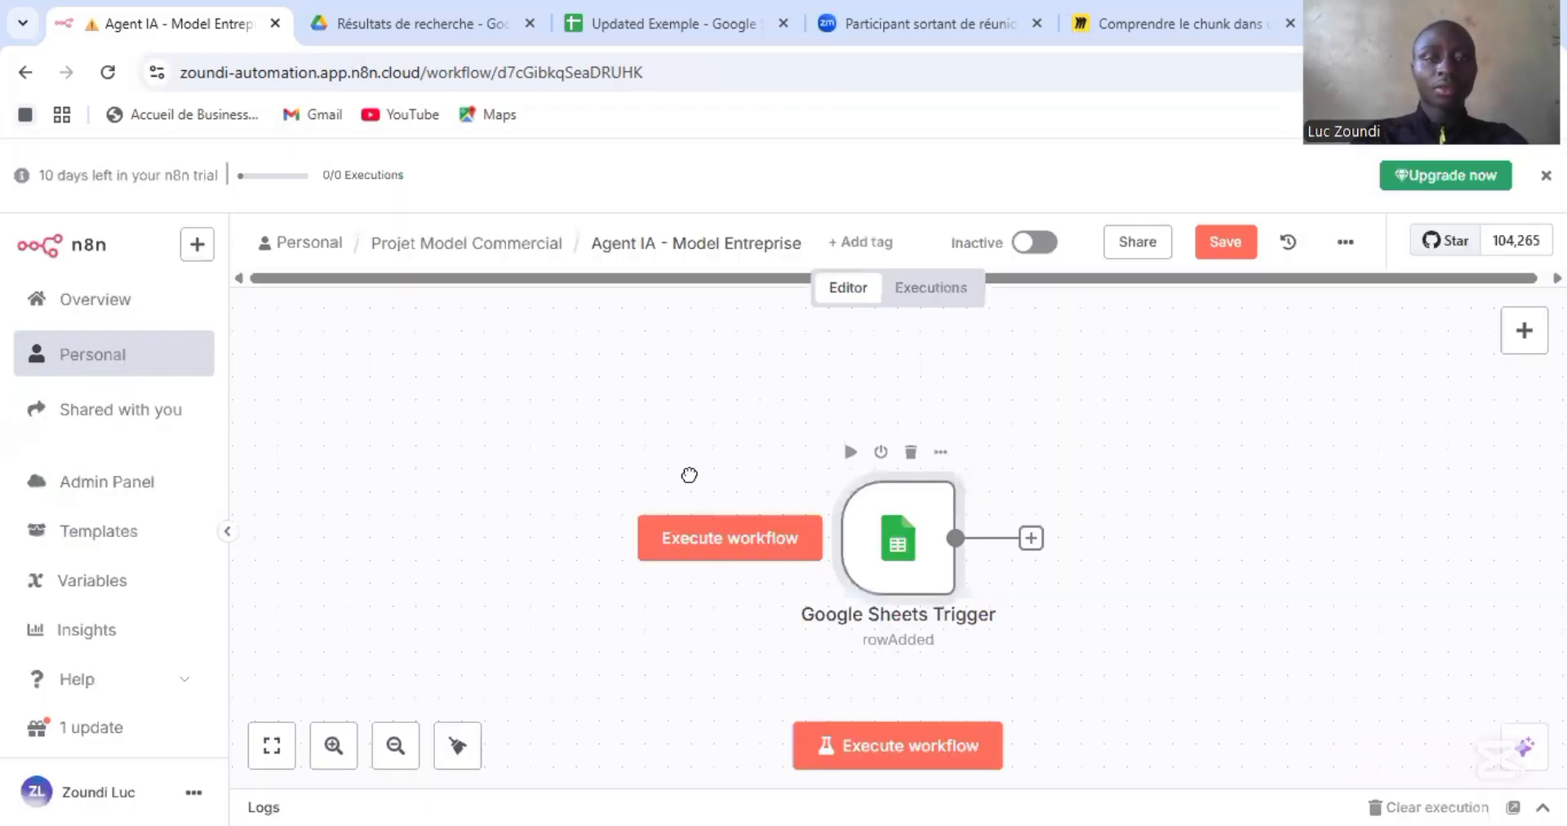
Execute the workflow and check the row data in the Google Sheets trigger's output.
{"action": "left_click", "coordinate": [466, 474]}
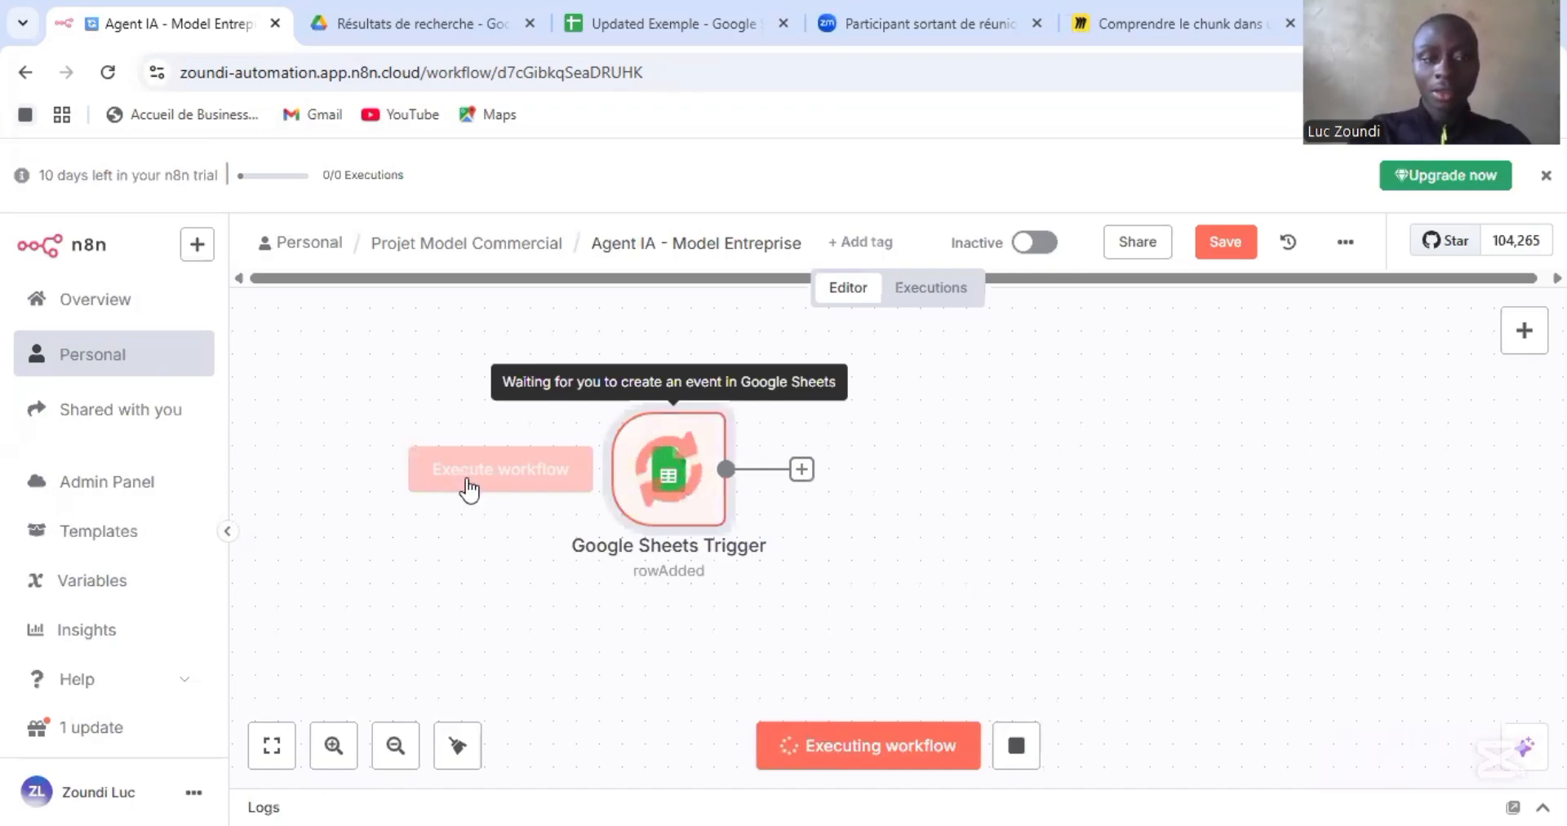
{"action": "double_click", "coordinate": [667, 477]}
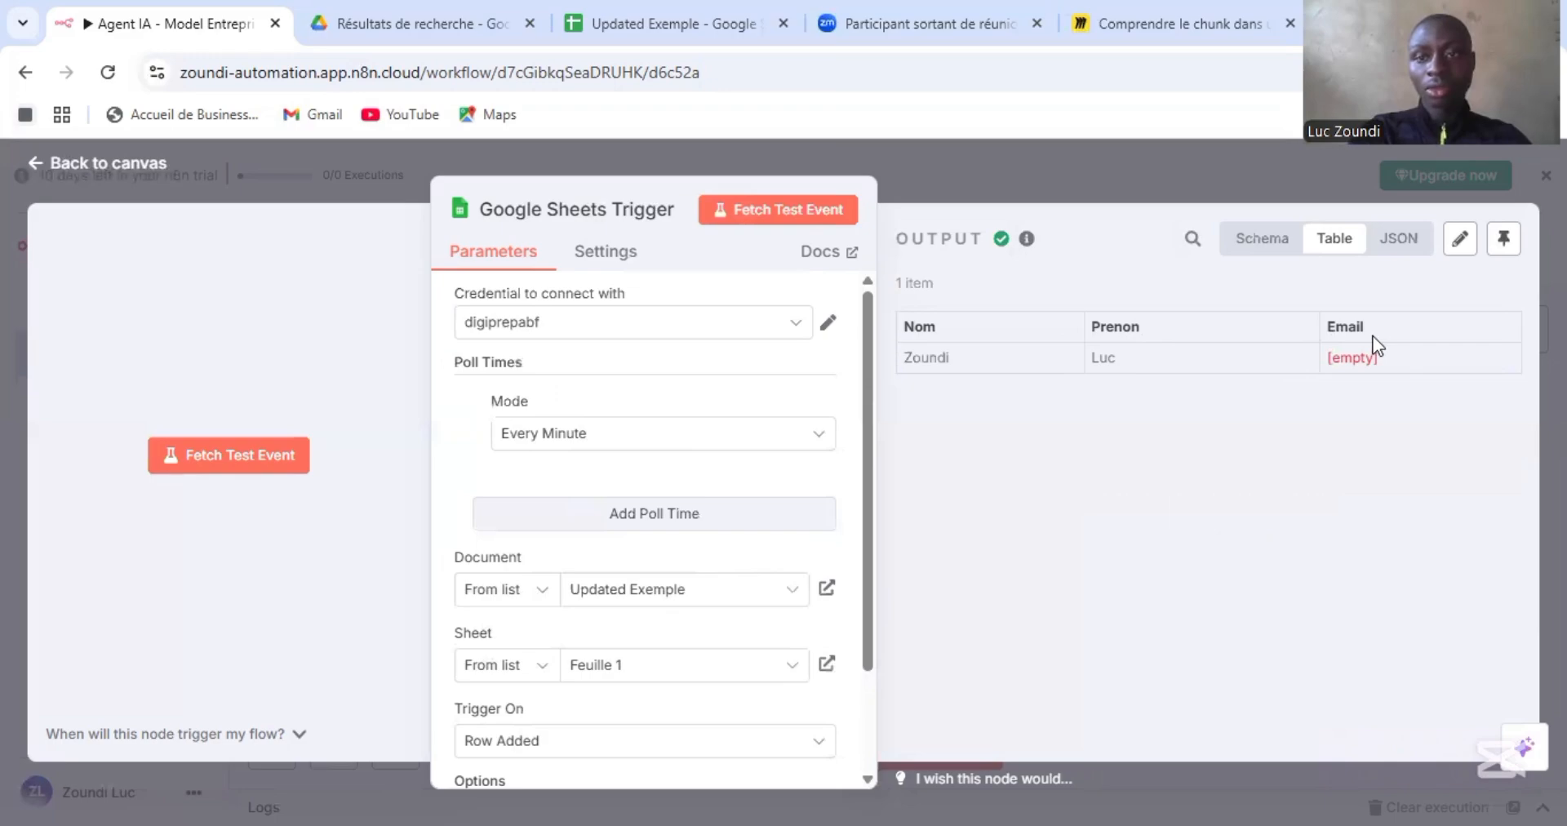
{"action": "left_click", "coordinate": [1085, 184]}
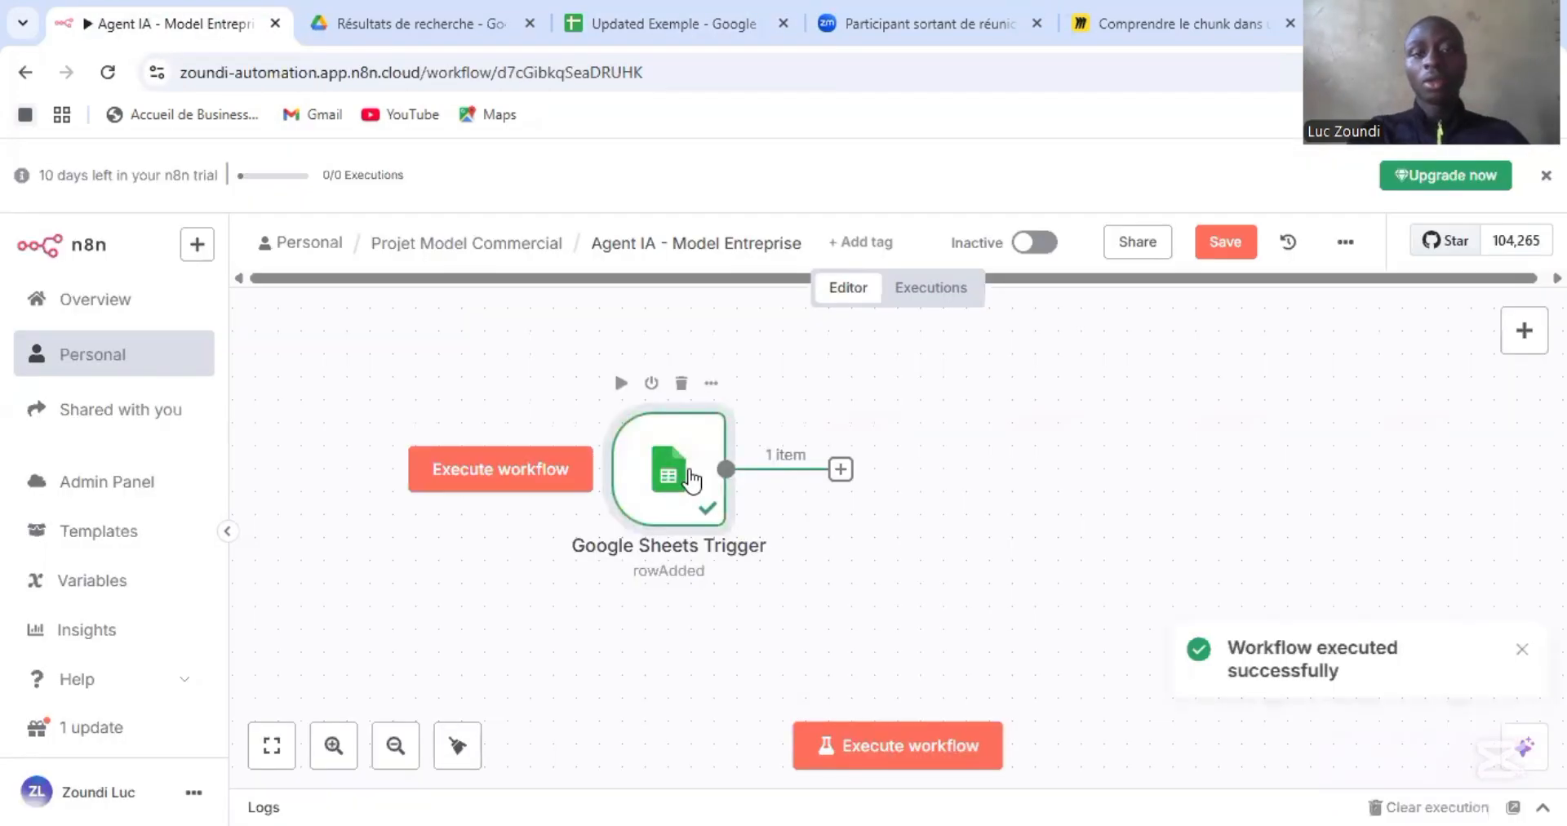
{"action": "double_click", "coordinate": [690, 480]}
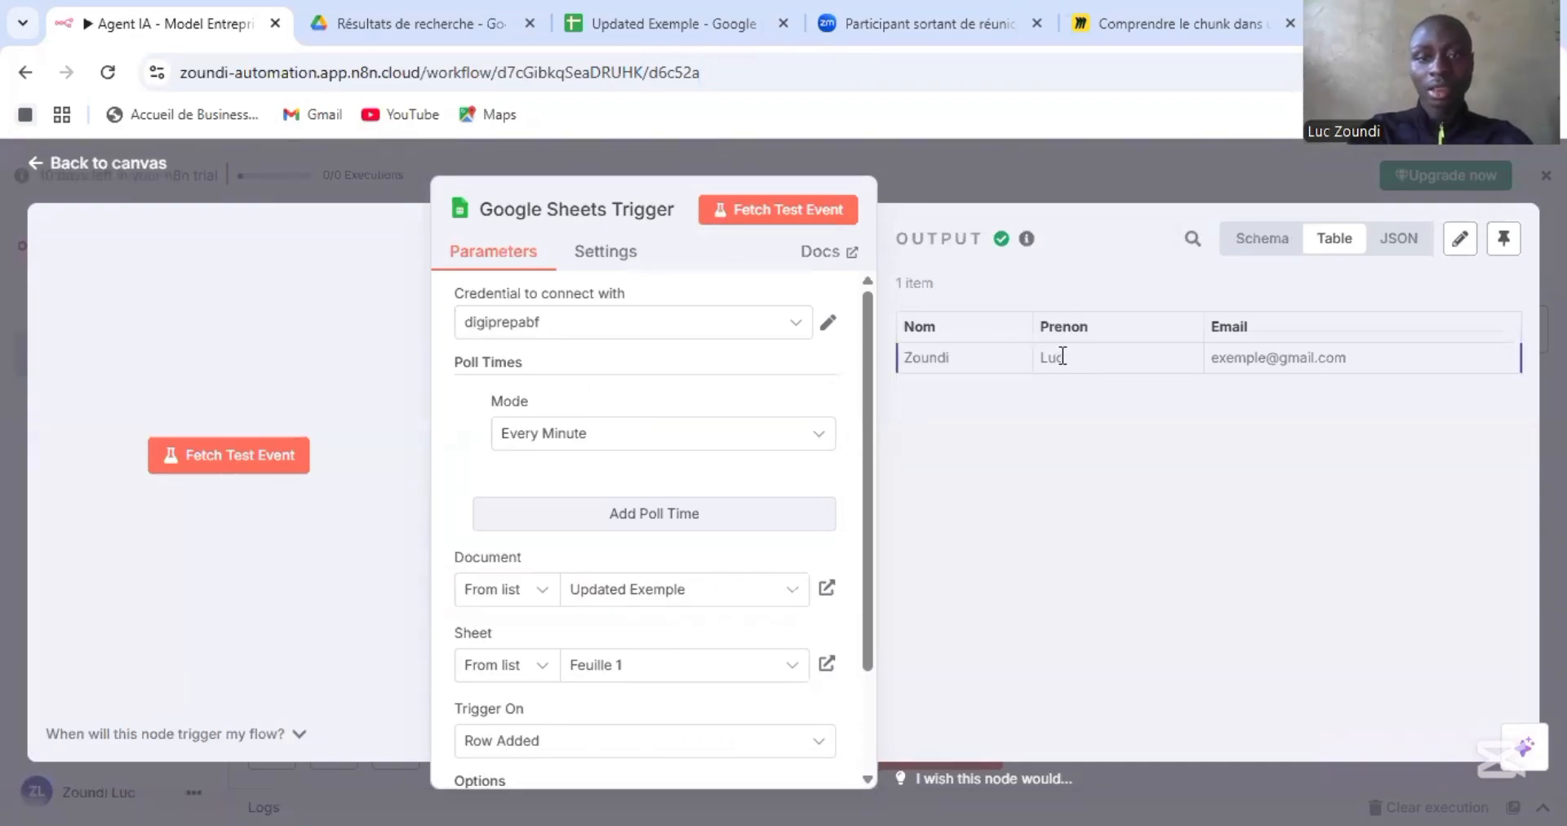
{"action": "left_click", "coordinate": [1060, 186]}
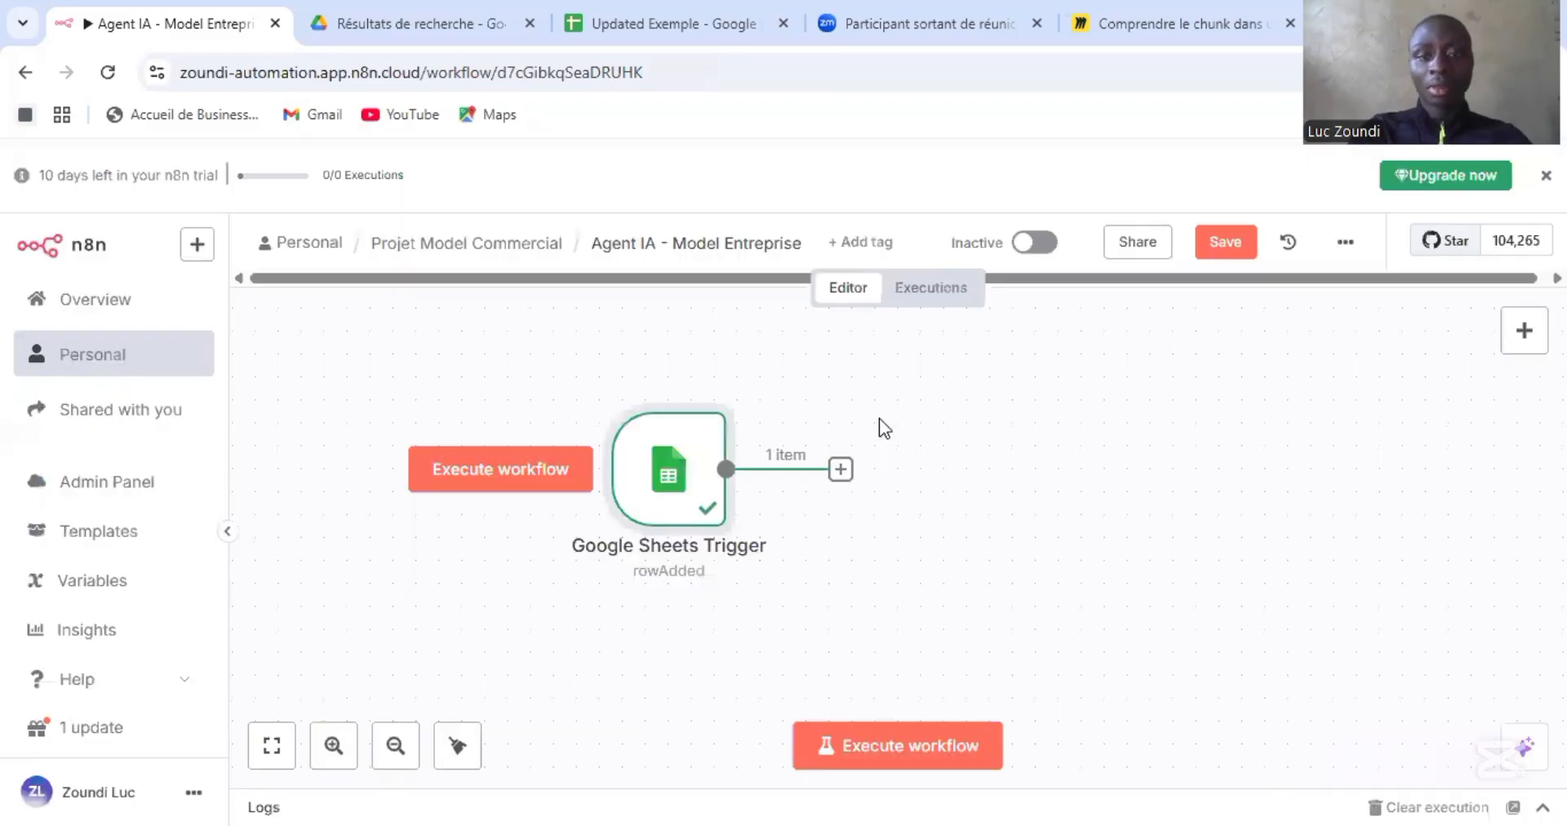
Add a Google Sheets node with the Update row in sheet action after the trigger.
{"action": "left_click", "coordinate": [841, 470]}
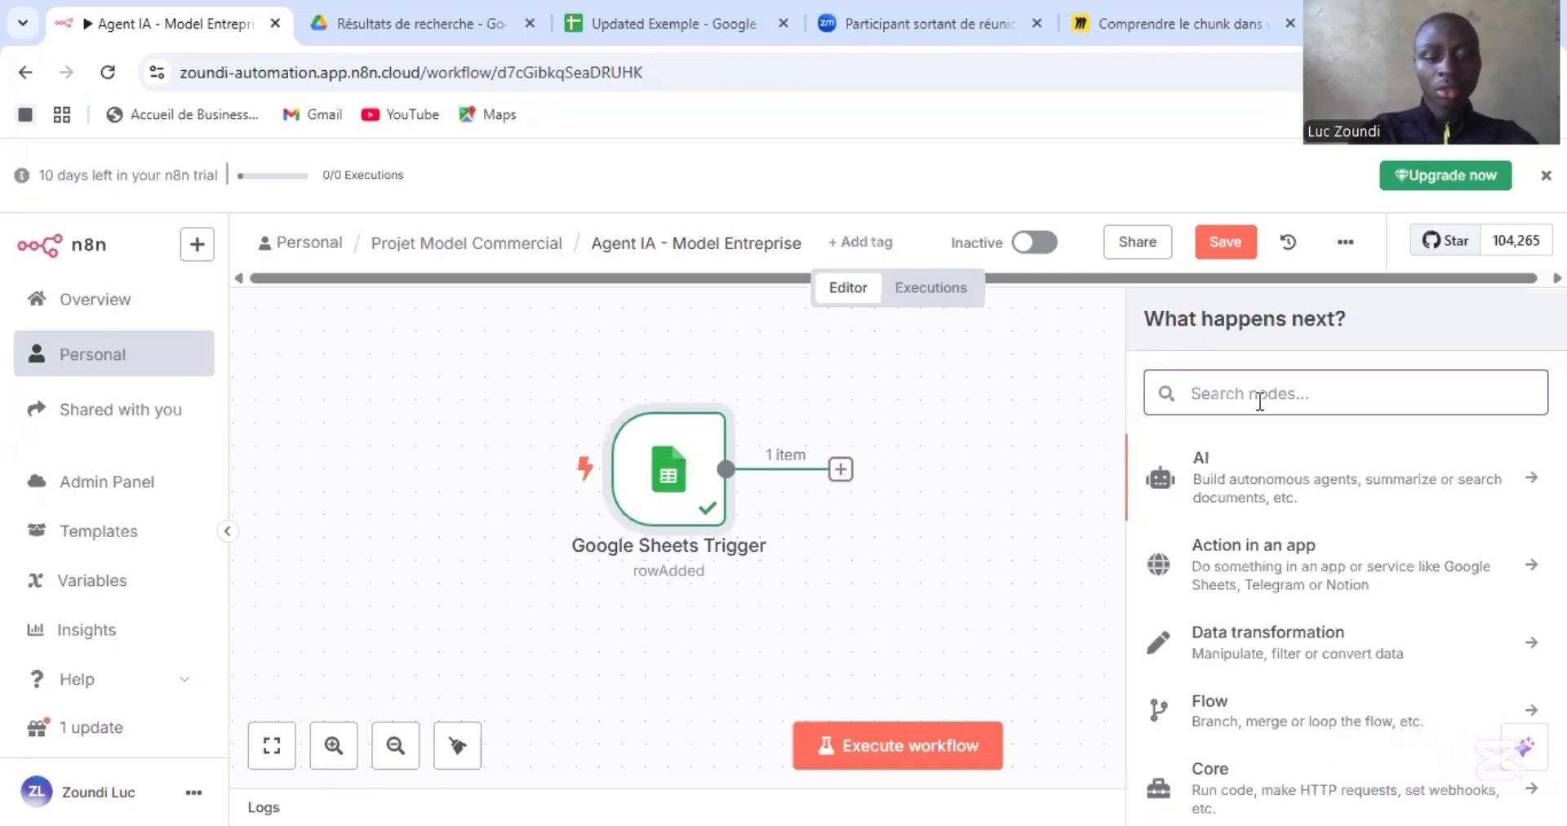
{"action": "type", "text": "google"}
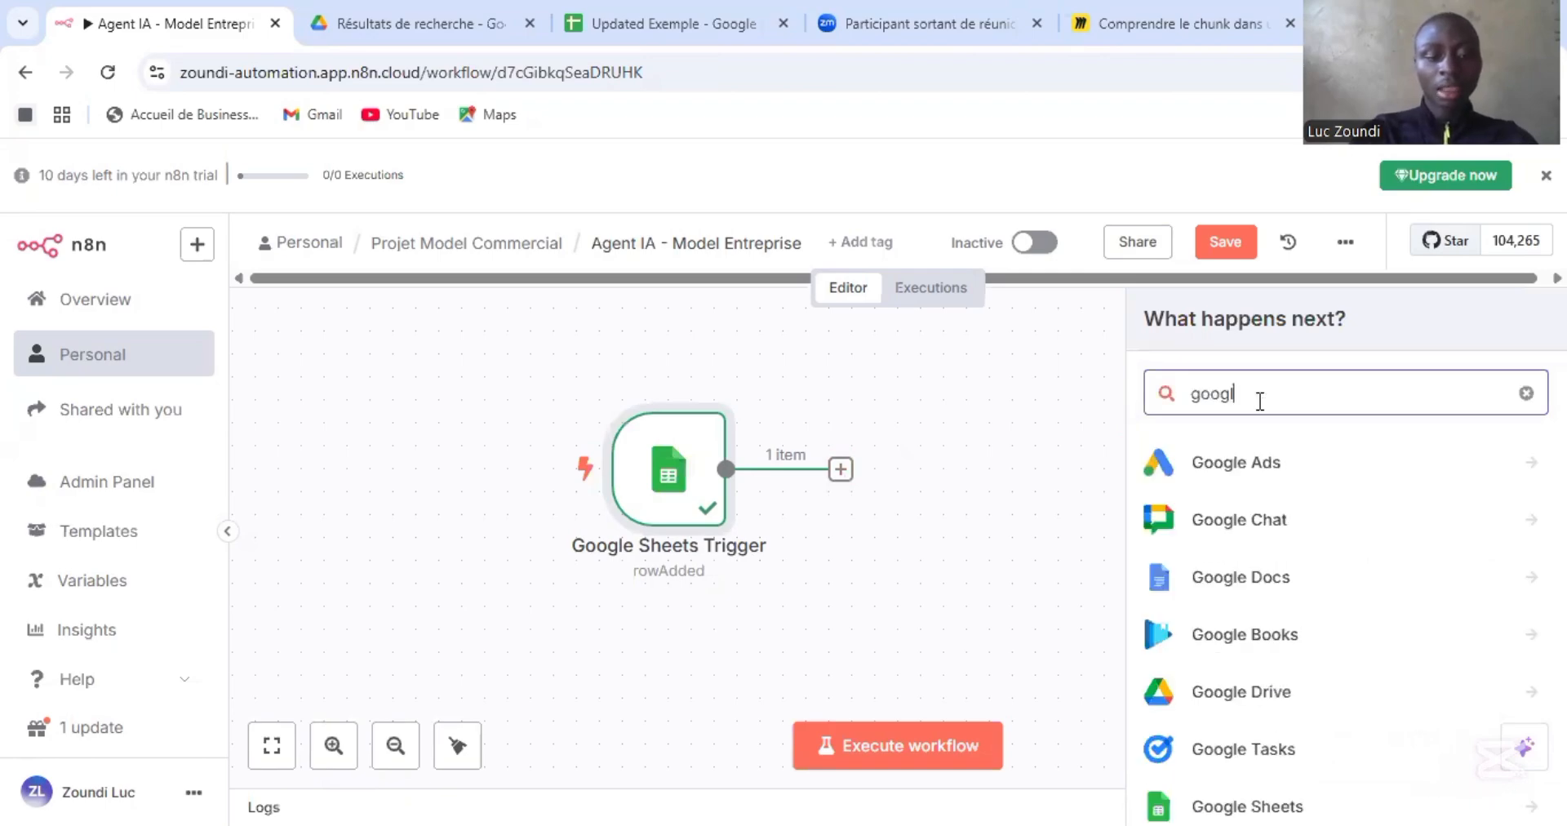
{"action": "left_click", "coordinate": [1248, 805]}
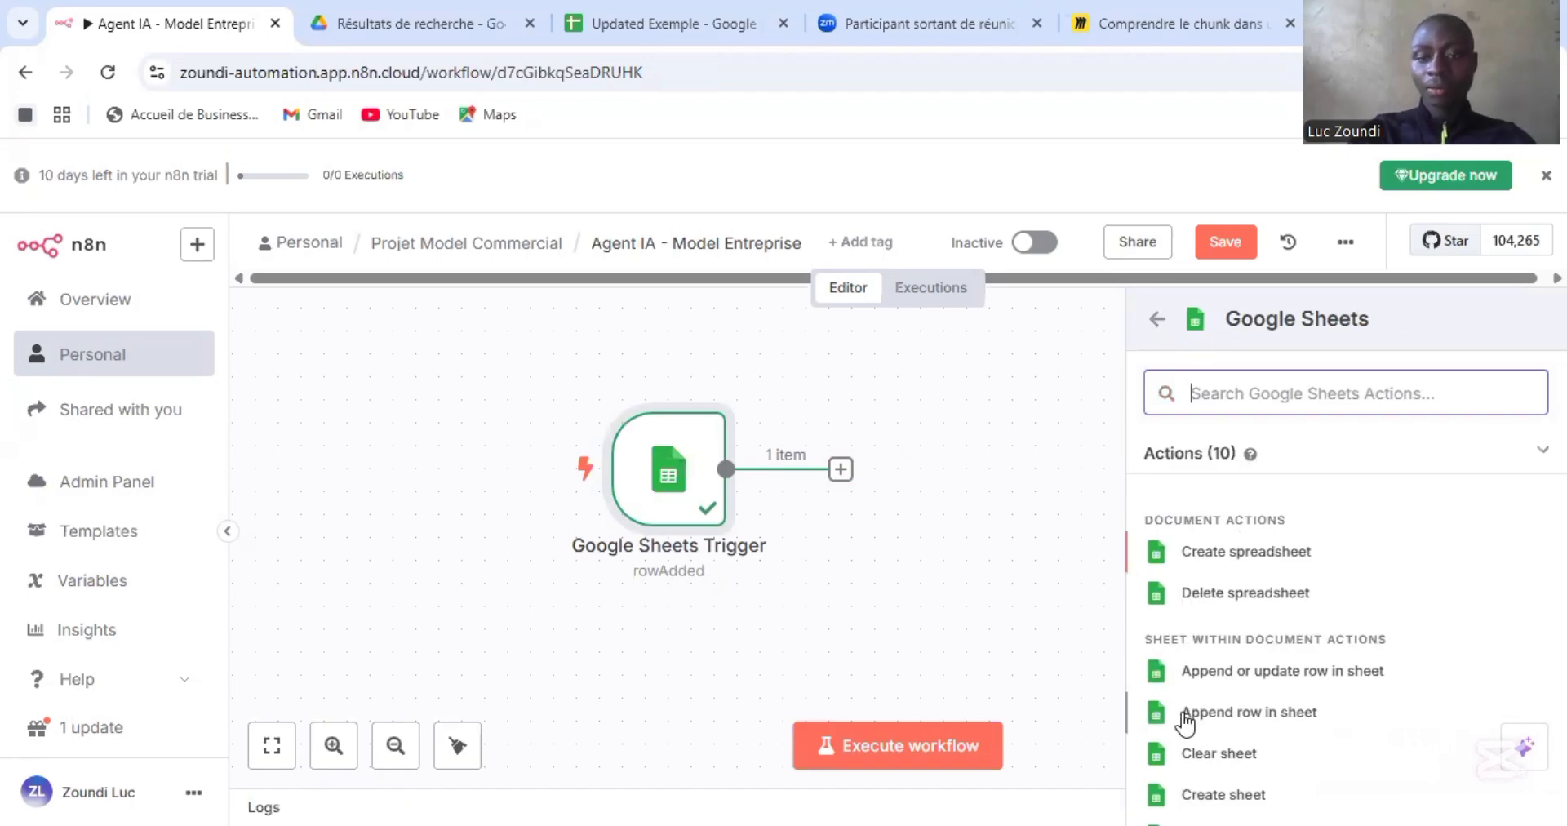
{"action": "scroll", "coordinate": [1185, 722], "scroll_direction": "down", "scroll_amount": 2}
{"action": "scroll", "coordinate": [1185, 722], "scroll_direction": "up", "scroll_amount": 1}
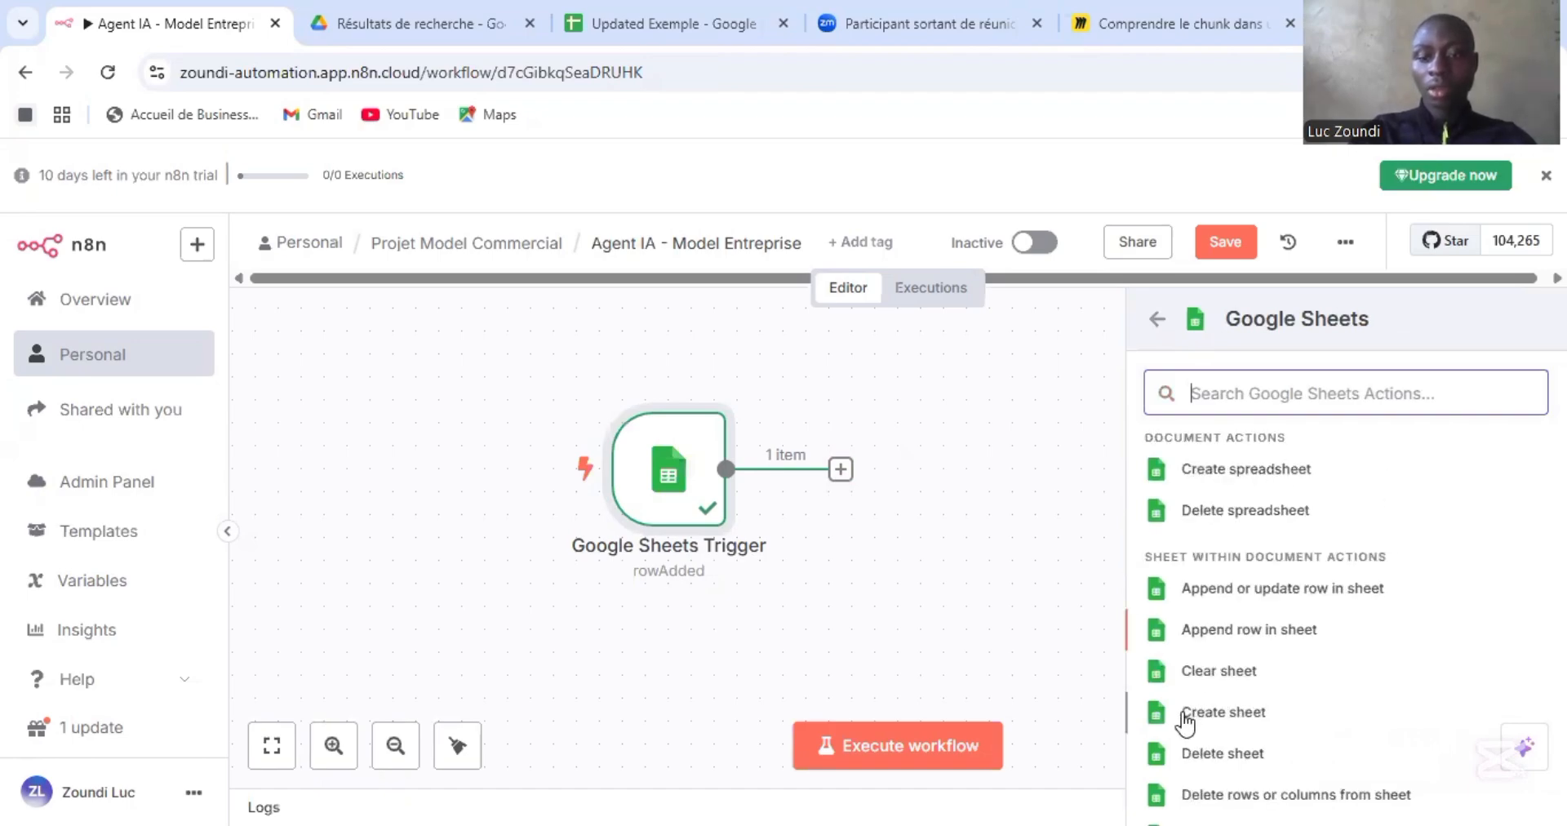
{"action": "scroll", "coordinate": [1185, 723], "scroll_direction": "down", "scroll_amount": 1}
{"action": "scroll", "coordinate": [1185, 723], "scroll_direction": "up", "scroll_amount": 2}
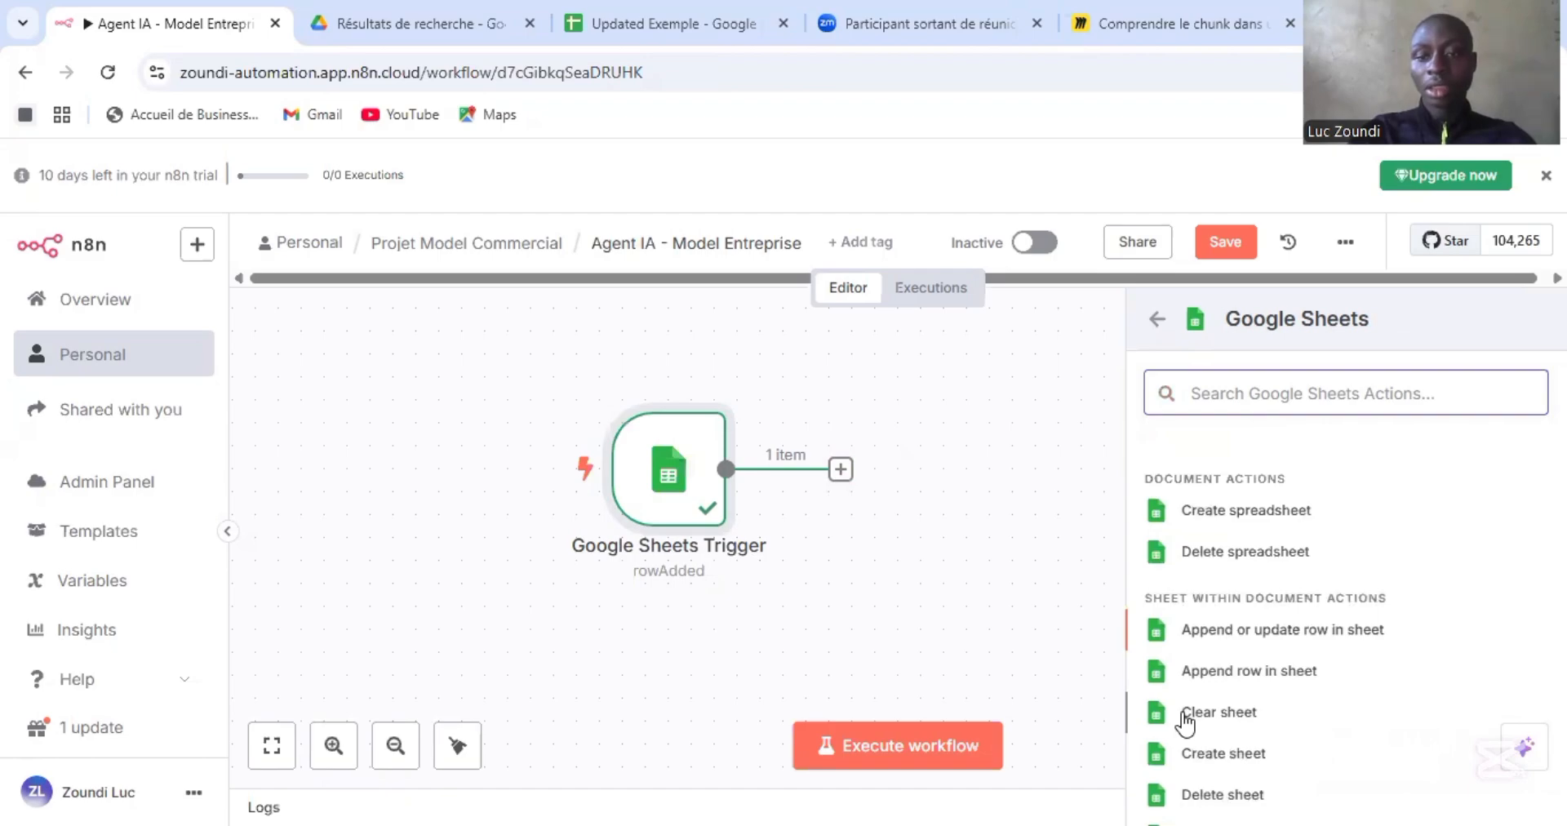
{"action": "scroll", "coordinate": [1185, 722], "scroll_direction": "down", "scroll_amount": 1}
{"action": "scroll", "coordinate": [1185, 722], "scroll_direction": "down", "scroll_amount": 3}
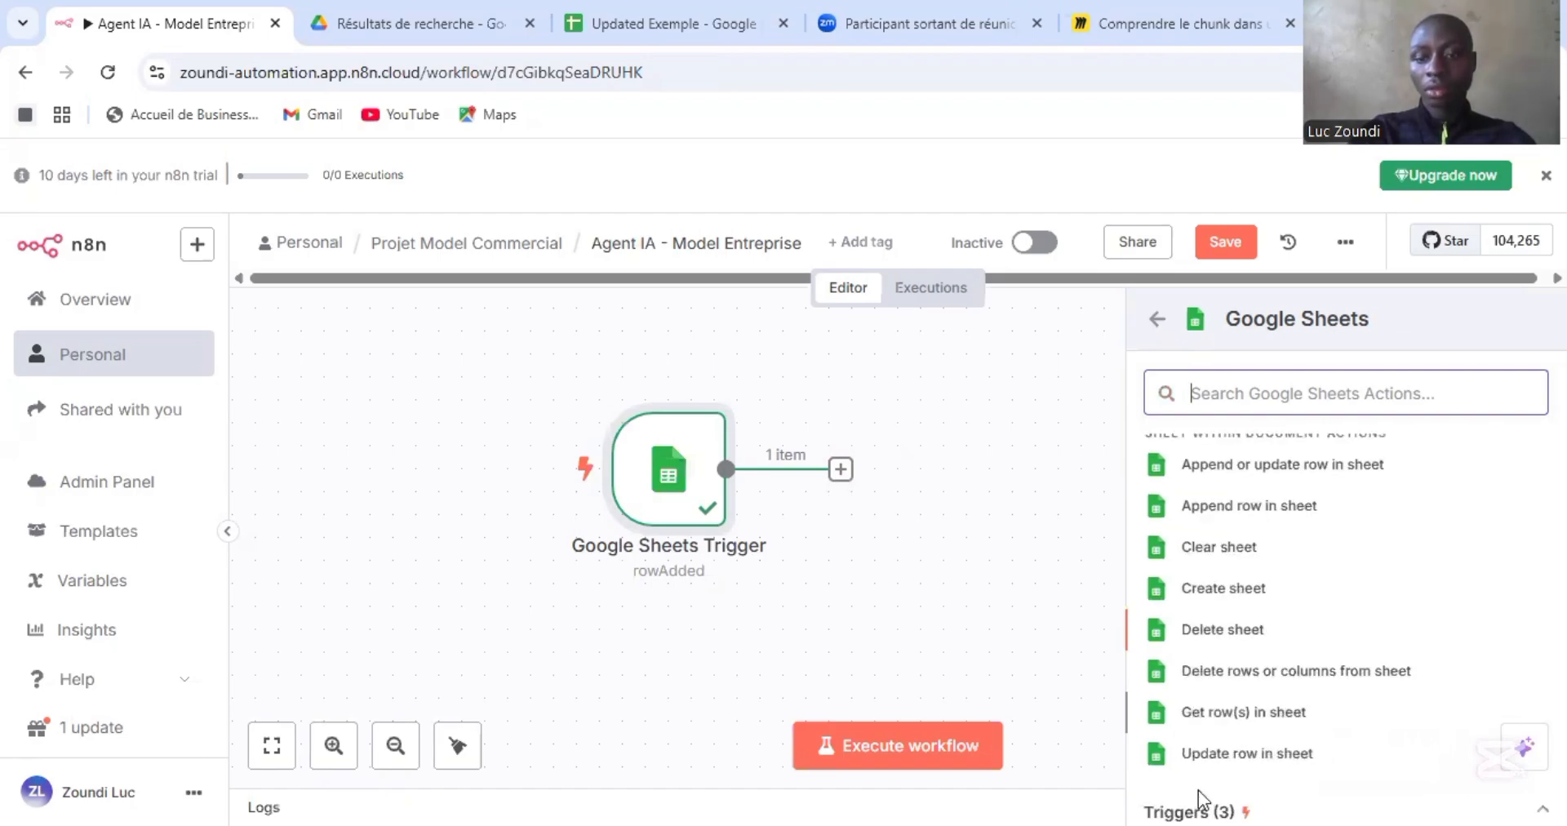
{"action": "left_click", "coordinate": [1253, 755]}
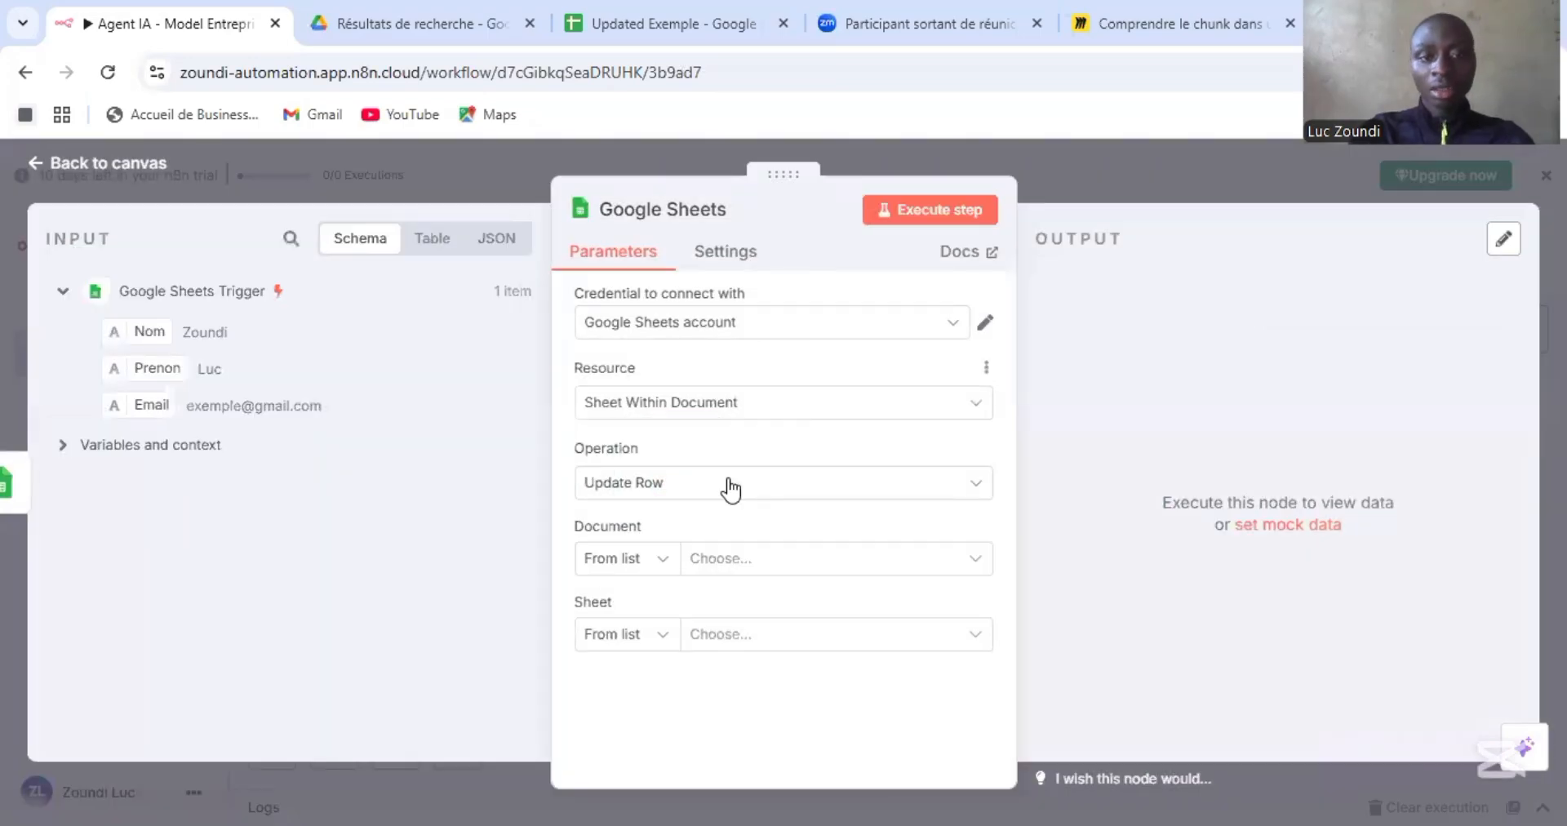
Set the Google Sheets node's credential to digitalprepabf and keep Sheet Within Document as its resource.
{"action": "left_click", "coordinate": [941, 330]}
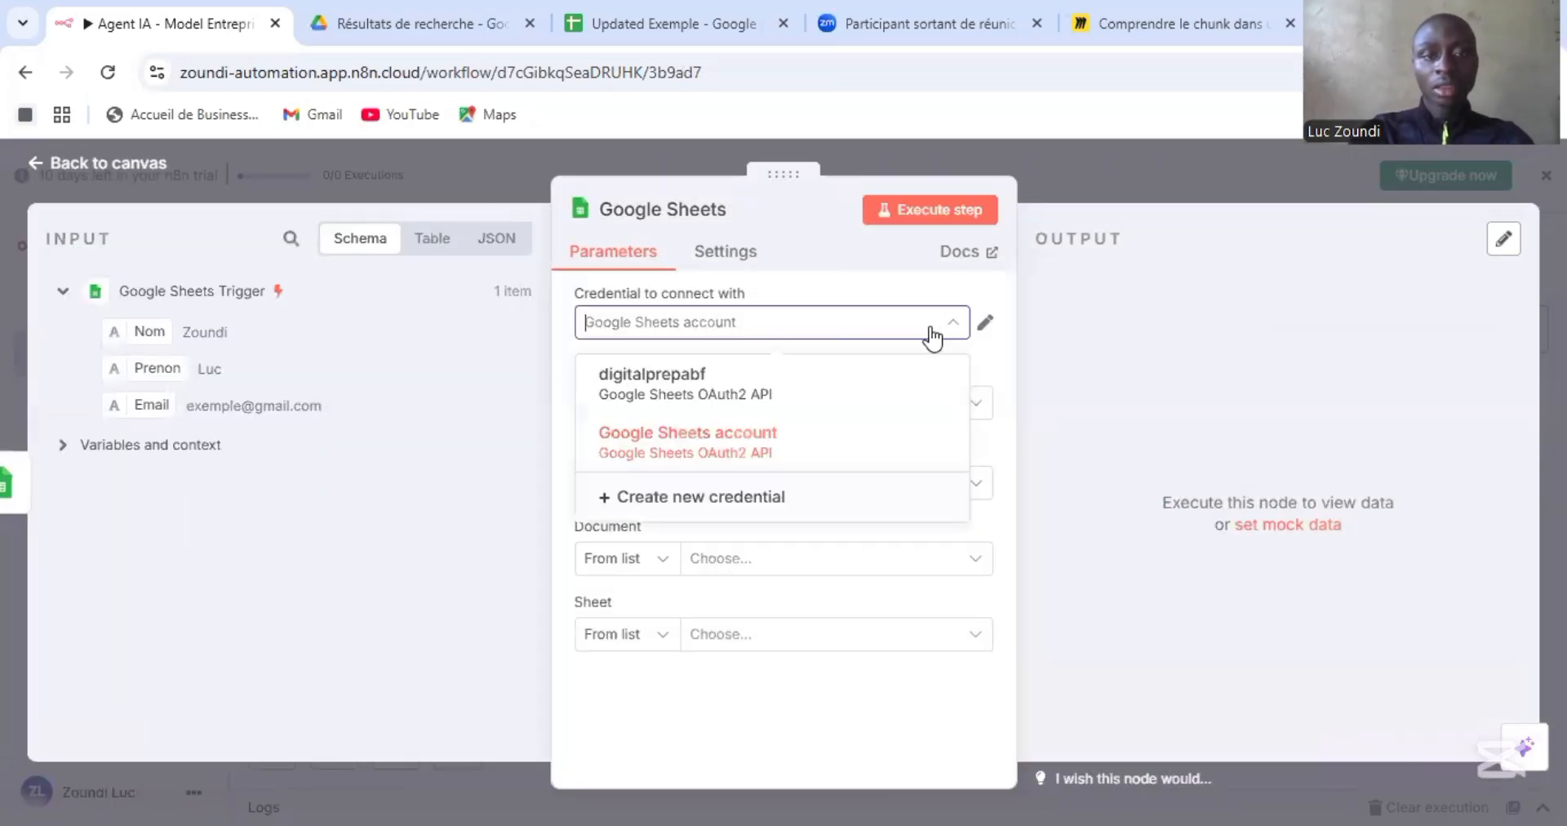
{"action": "left_click", "coordinate": [662, 400]}
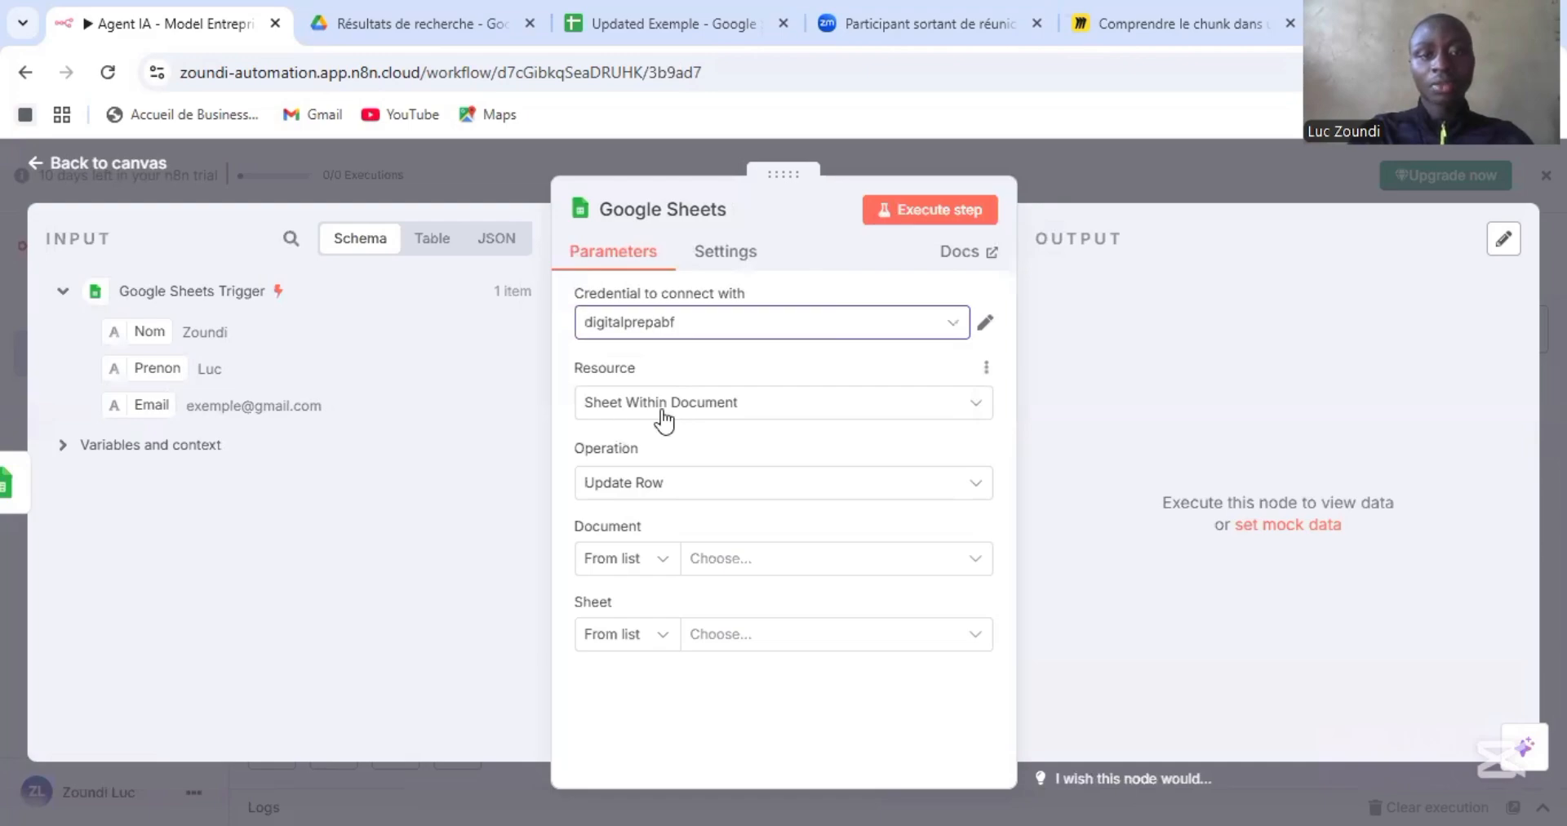
{"action": "left_click", "coordinate": [947, 402]}
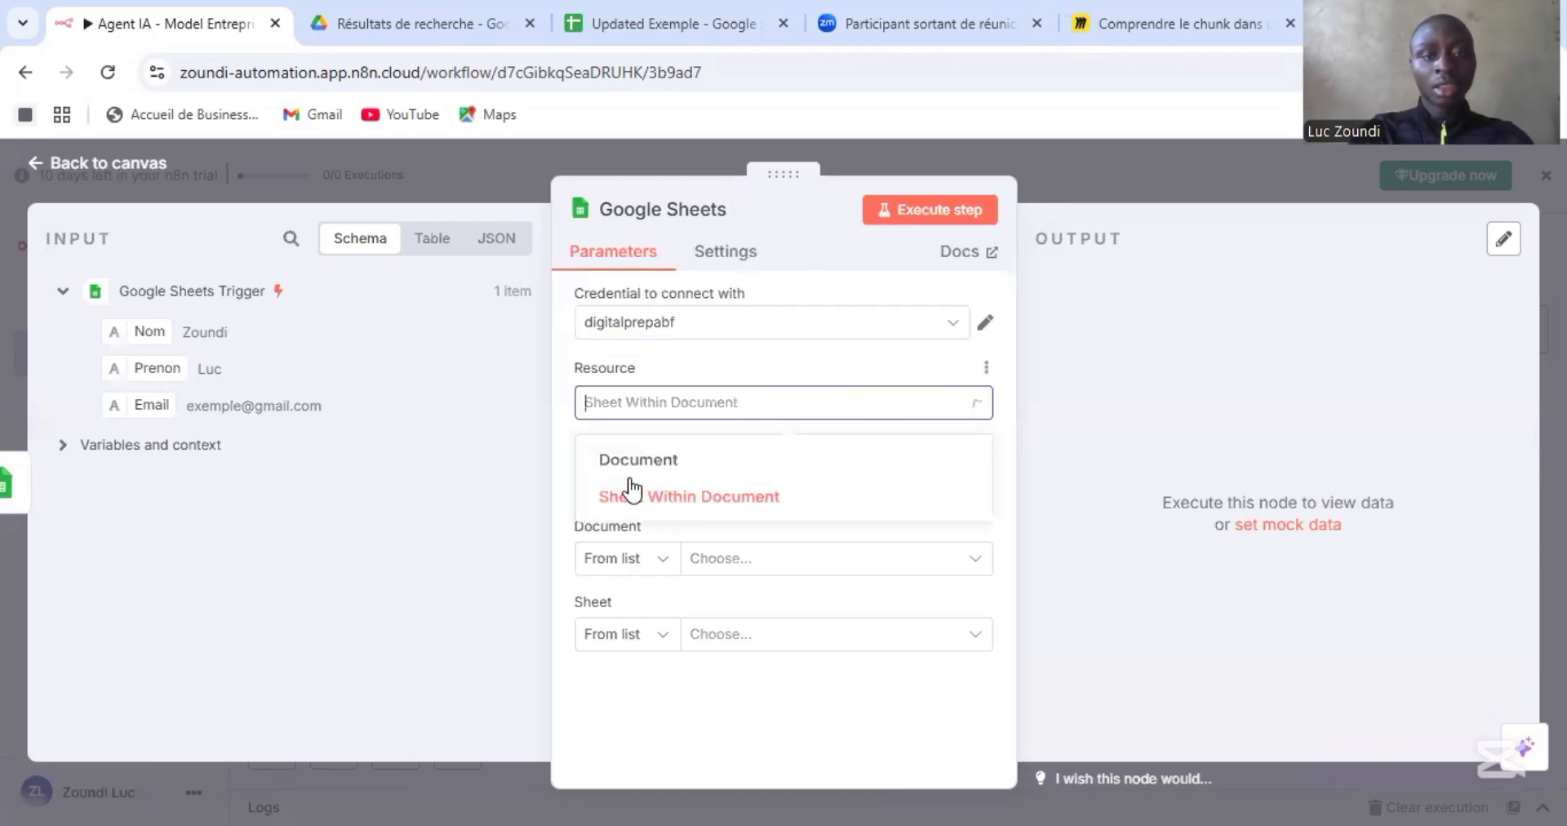
{"action": "left_click", "coordinate": [931, 415]}
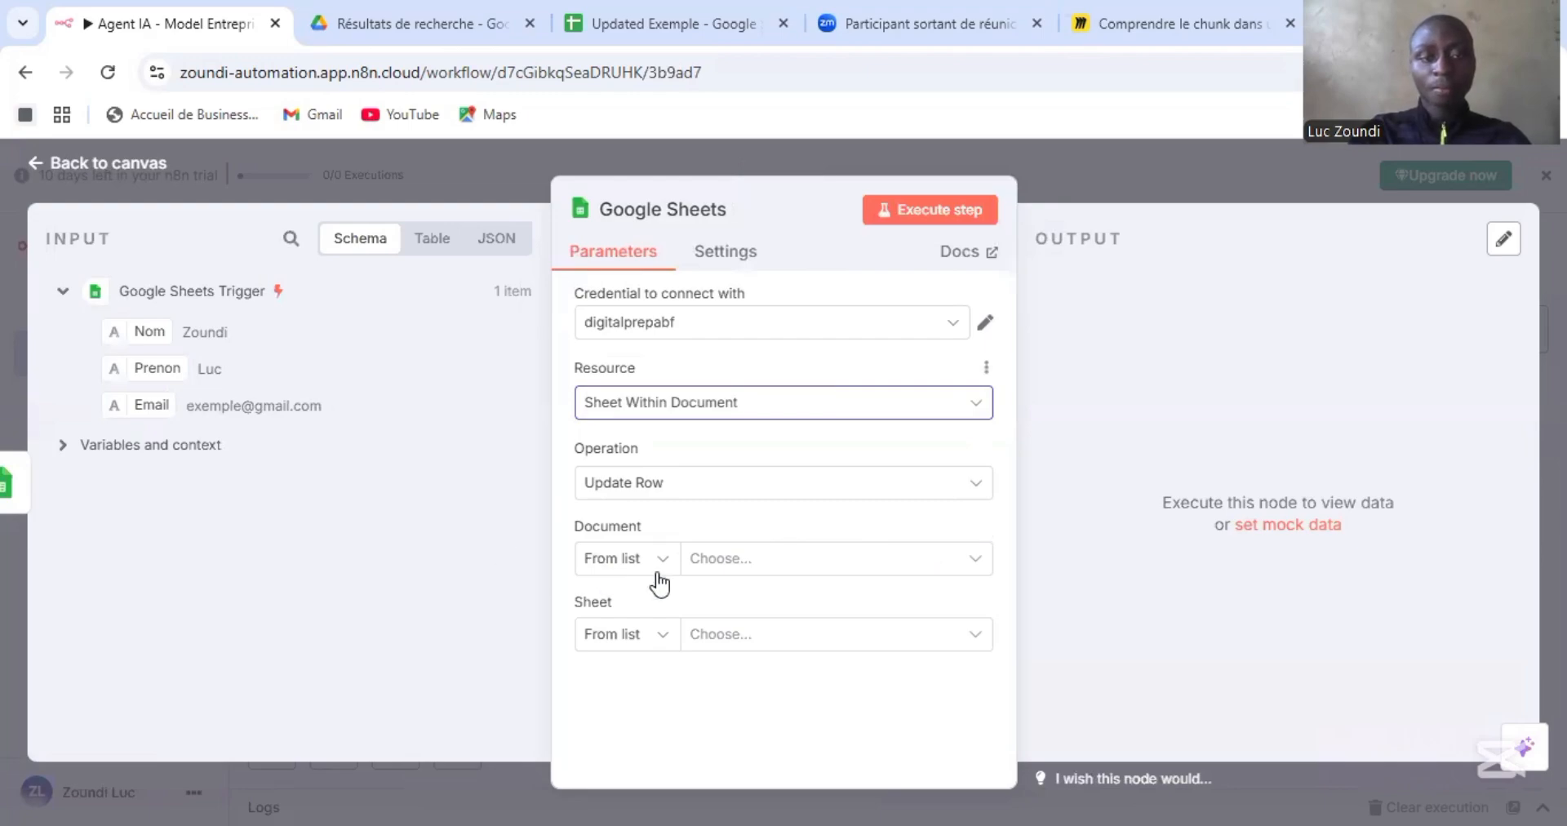
Set the update node's document to Updated Exemple and its sheet to Feuille 1.
{"action": "left_click", "coordinate": [982, 563]}
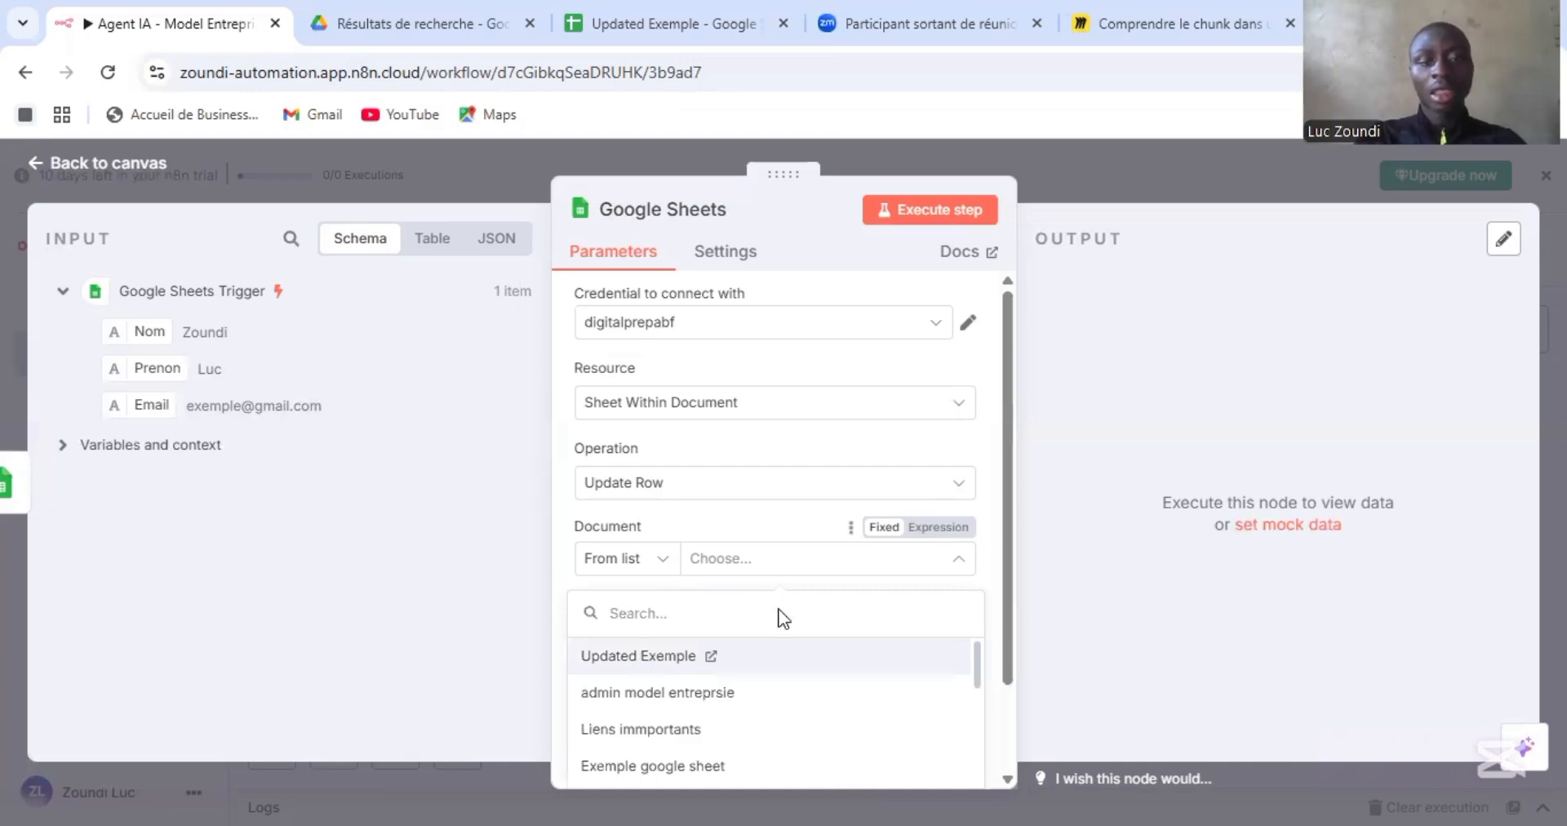
{"action": "left_click", "coordinate": [716, 653]}
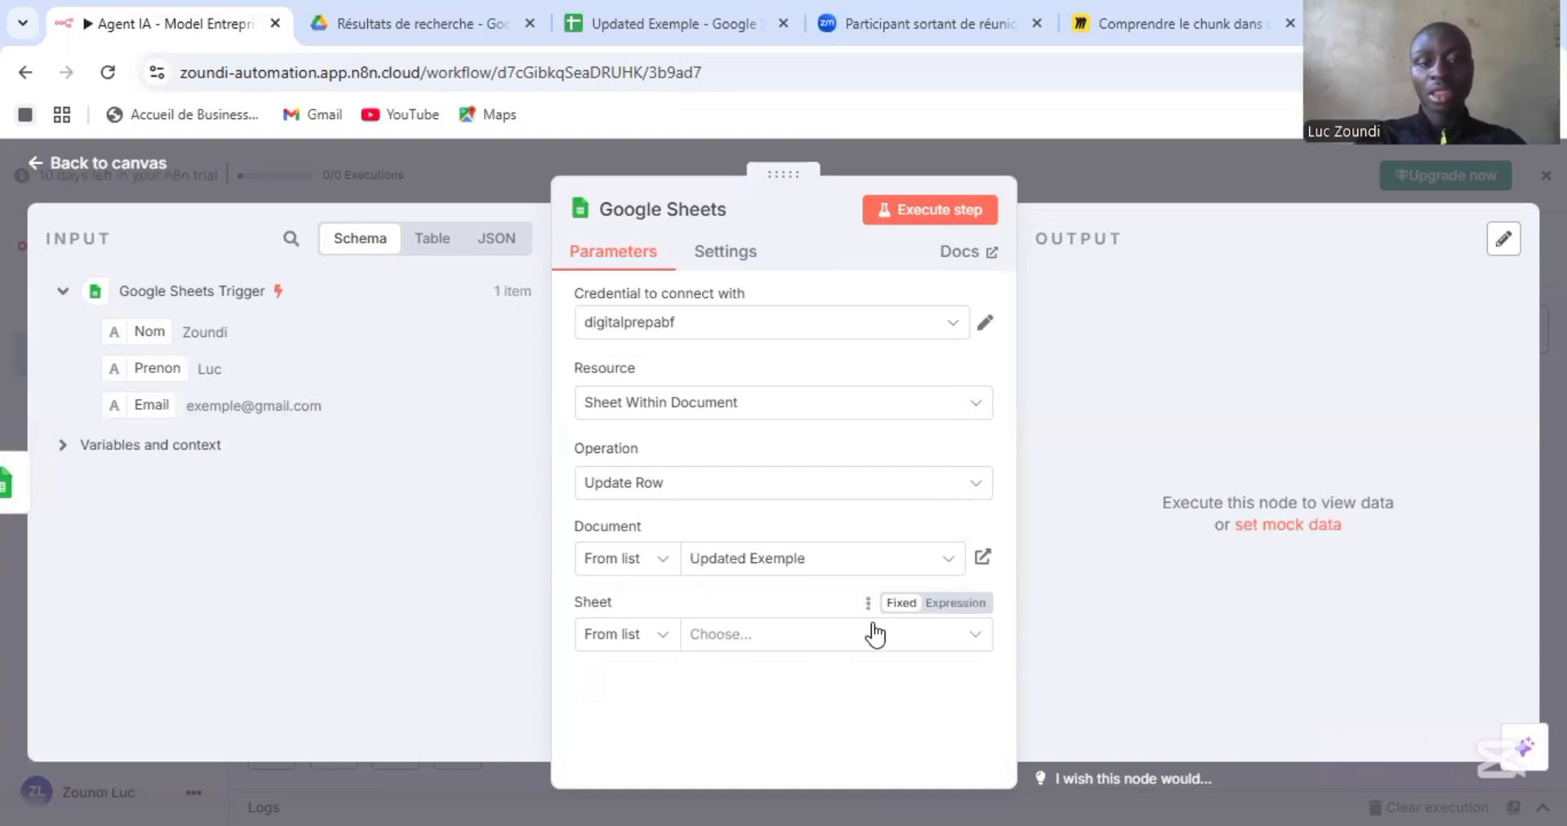
{"action": "left_click", "coordinate": [963, 653]}
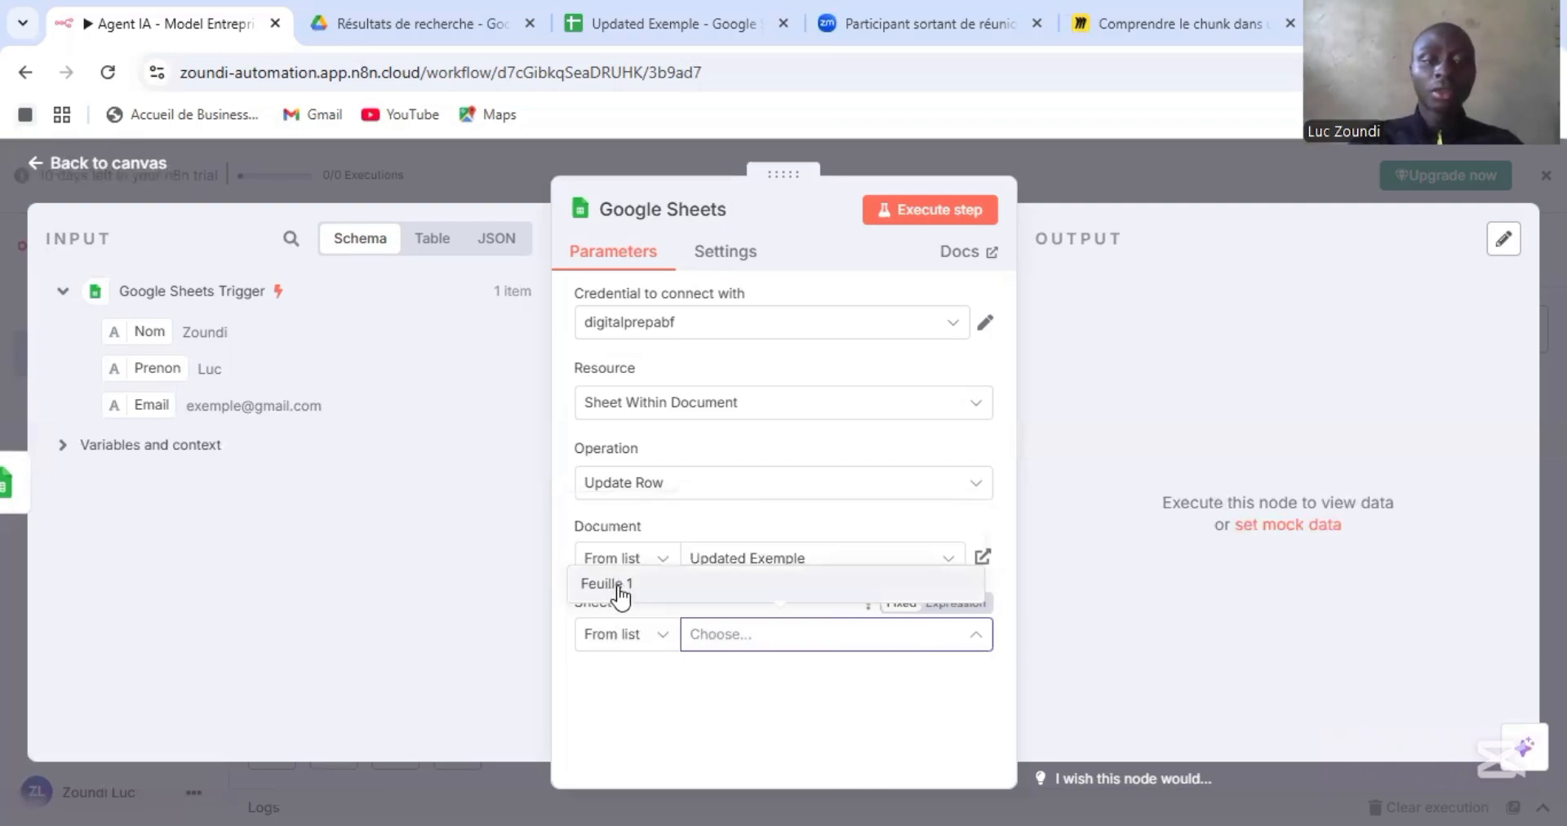
{"action": "left_click", "coordinate": [619, 586]}
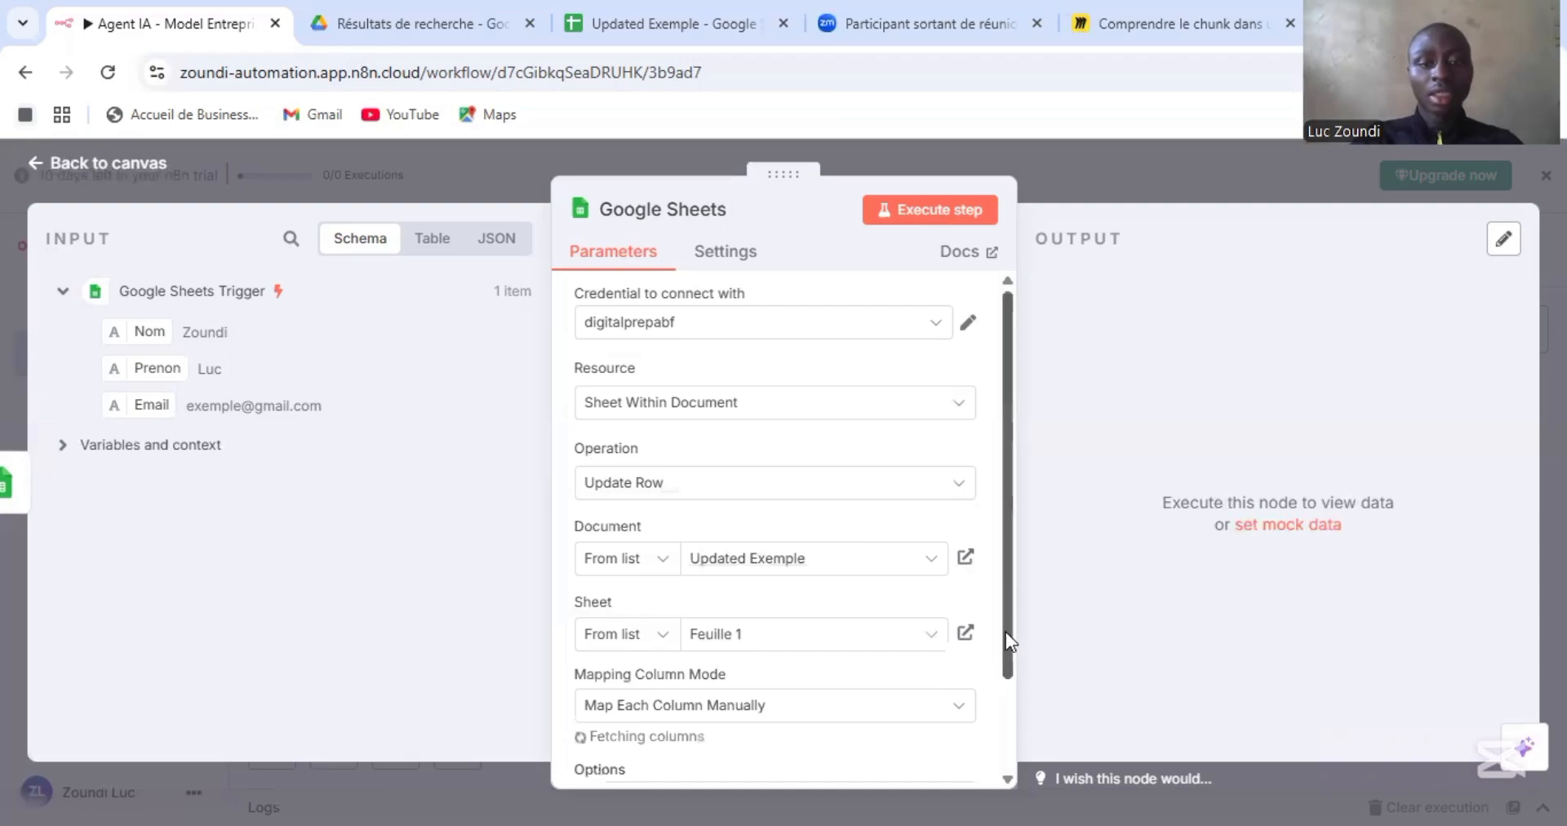
Keep the column mapping on Map Each Column Manually and choose Nom as the column to match on.
{"action": "scroll", "coordinate": [1005, 635], "scroll_direction": "down", "scroll_amount": 2}
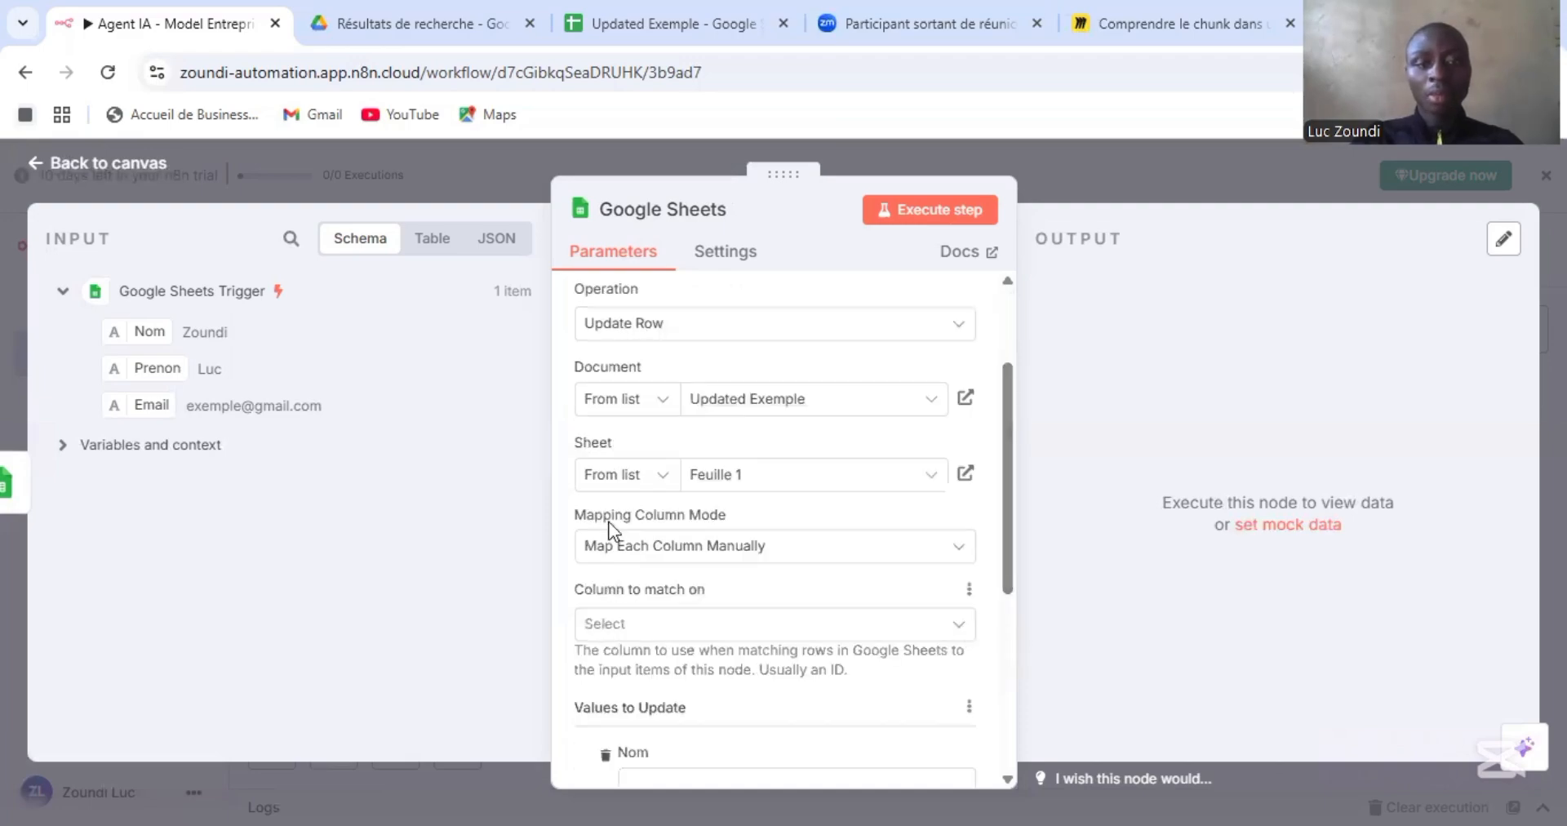
{"action": "left_click", "coordinate": [947, 556]}
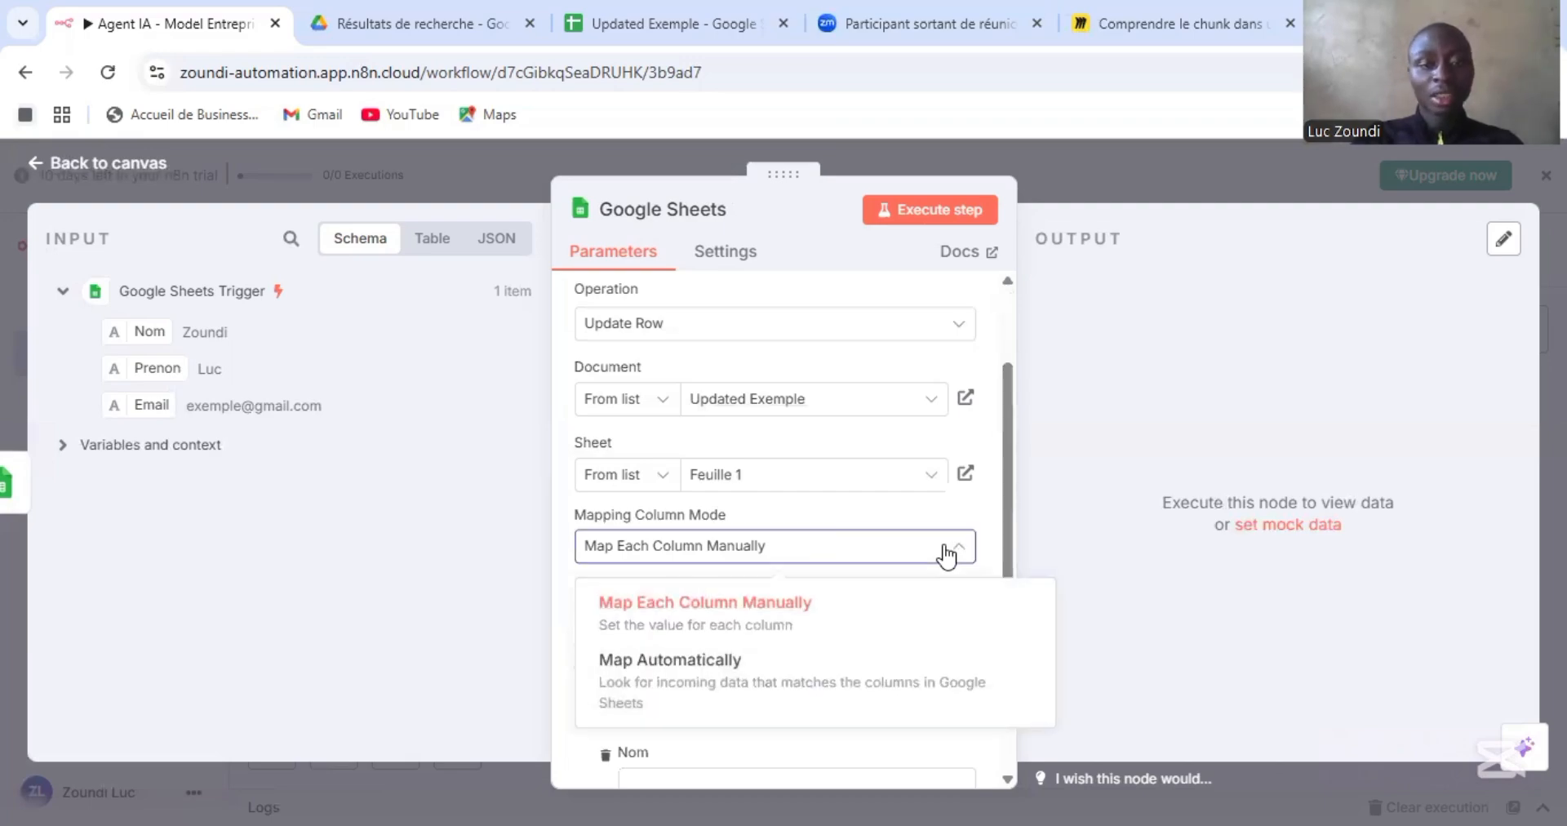
{"action": "left_click", "coordinate": [1006, 560]}
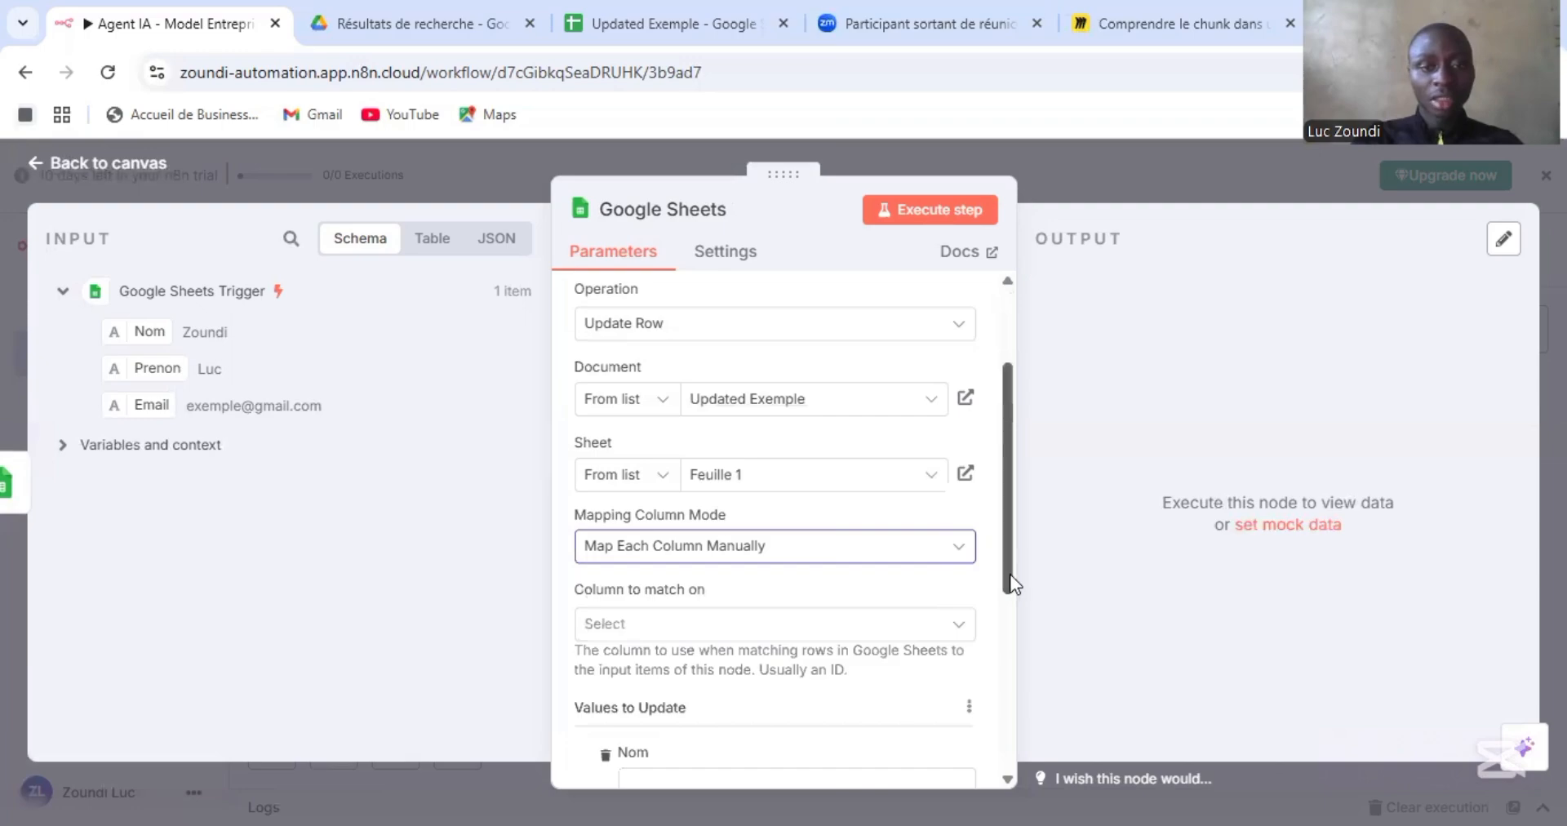
{"action": "scroll", "coordinate": [1010, 575], "scroll_direction": "down", "scroll_amount": 1}
{"action": "scroll", "coordinate": [1012, 599], "scroll_direction": "down", "scroll_amount": 1}
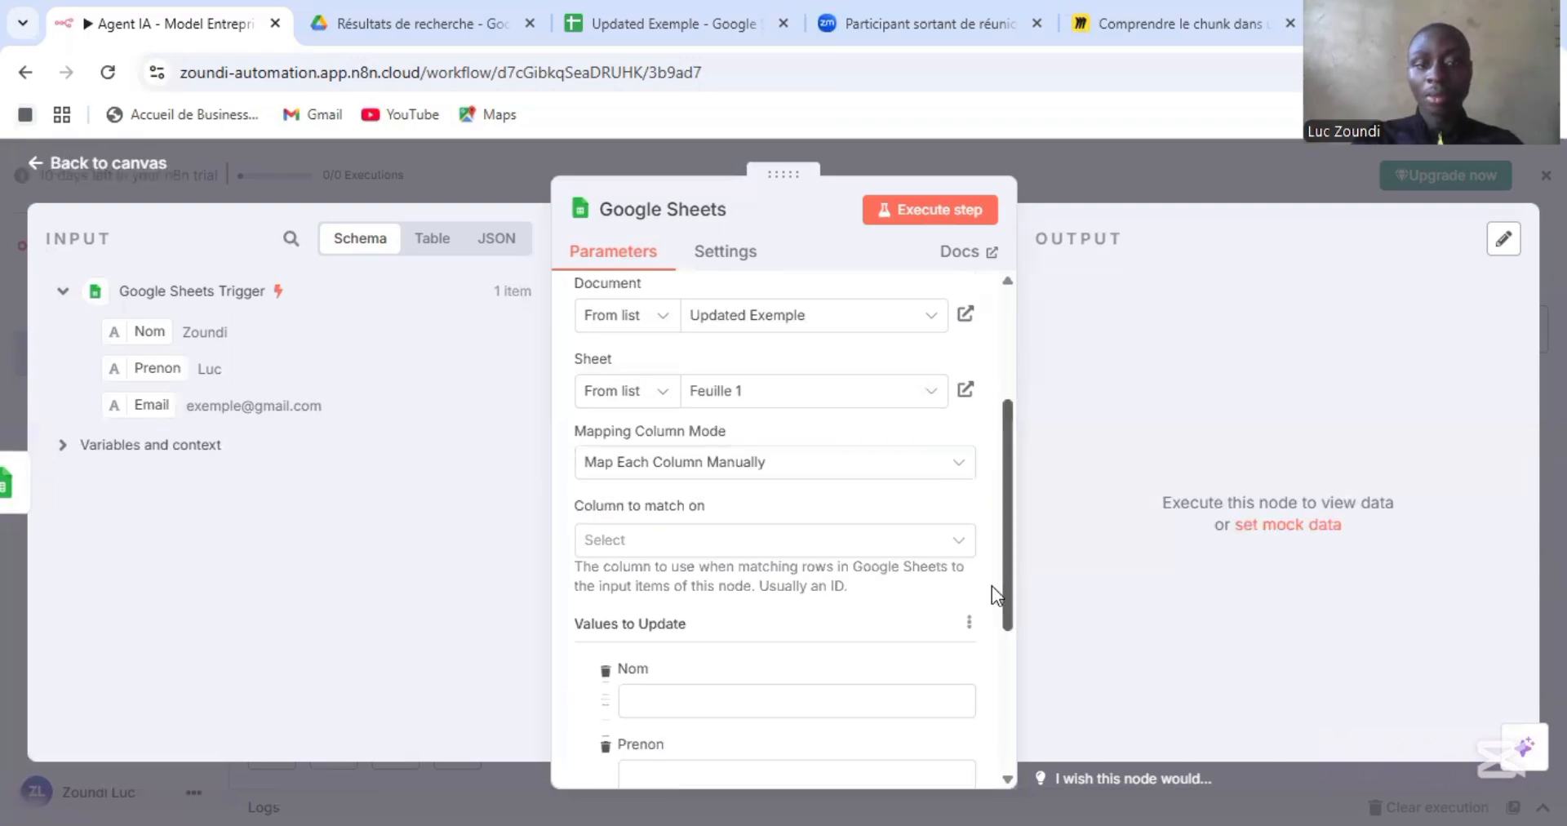
{"action": "left_click", "coordinate": [952, 535]}
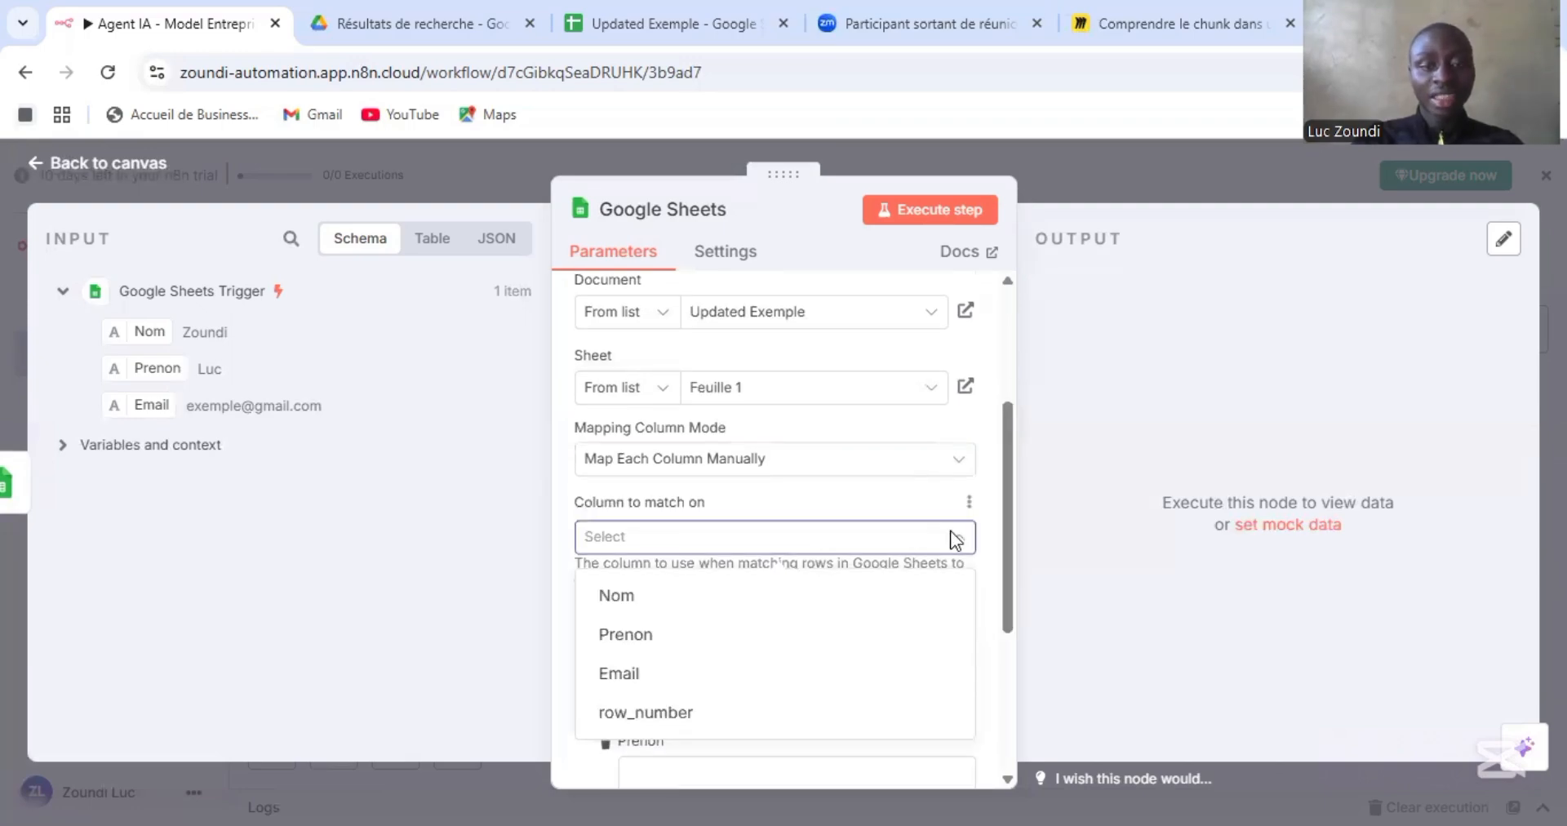
{"action": "left_click", "coordinate": [656, 608]}
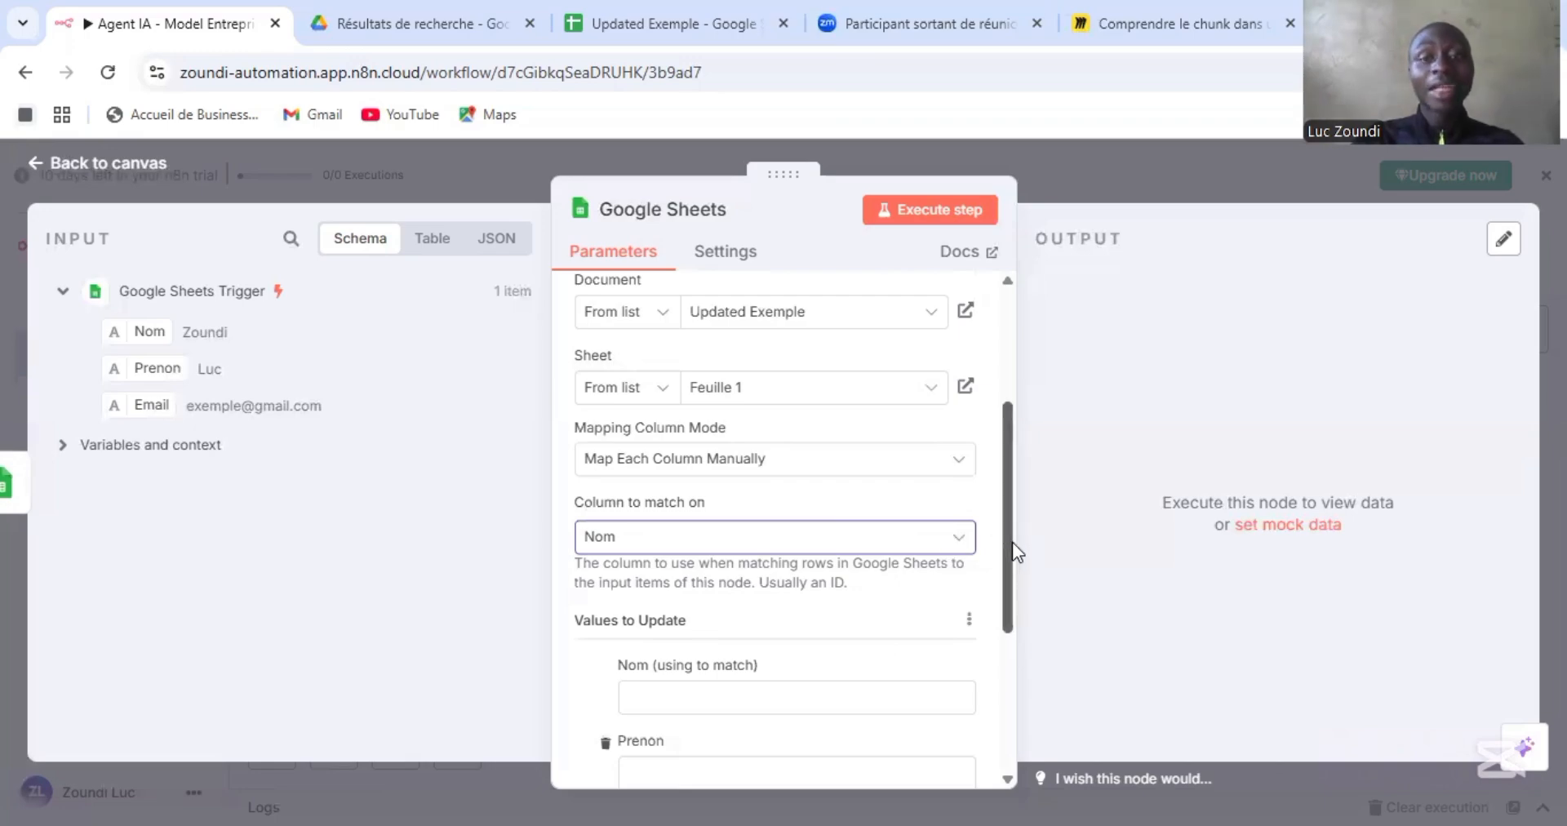
Map the trigger's Nom field into the Nom (using to match) value of the update.
{"action": "left_click_drag", "start_coordinate": [1012, 542], "coordinate": [1006, 577]}
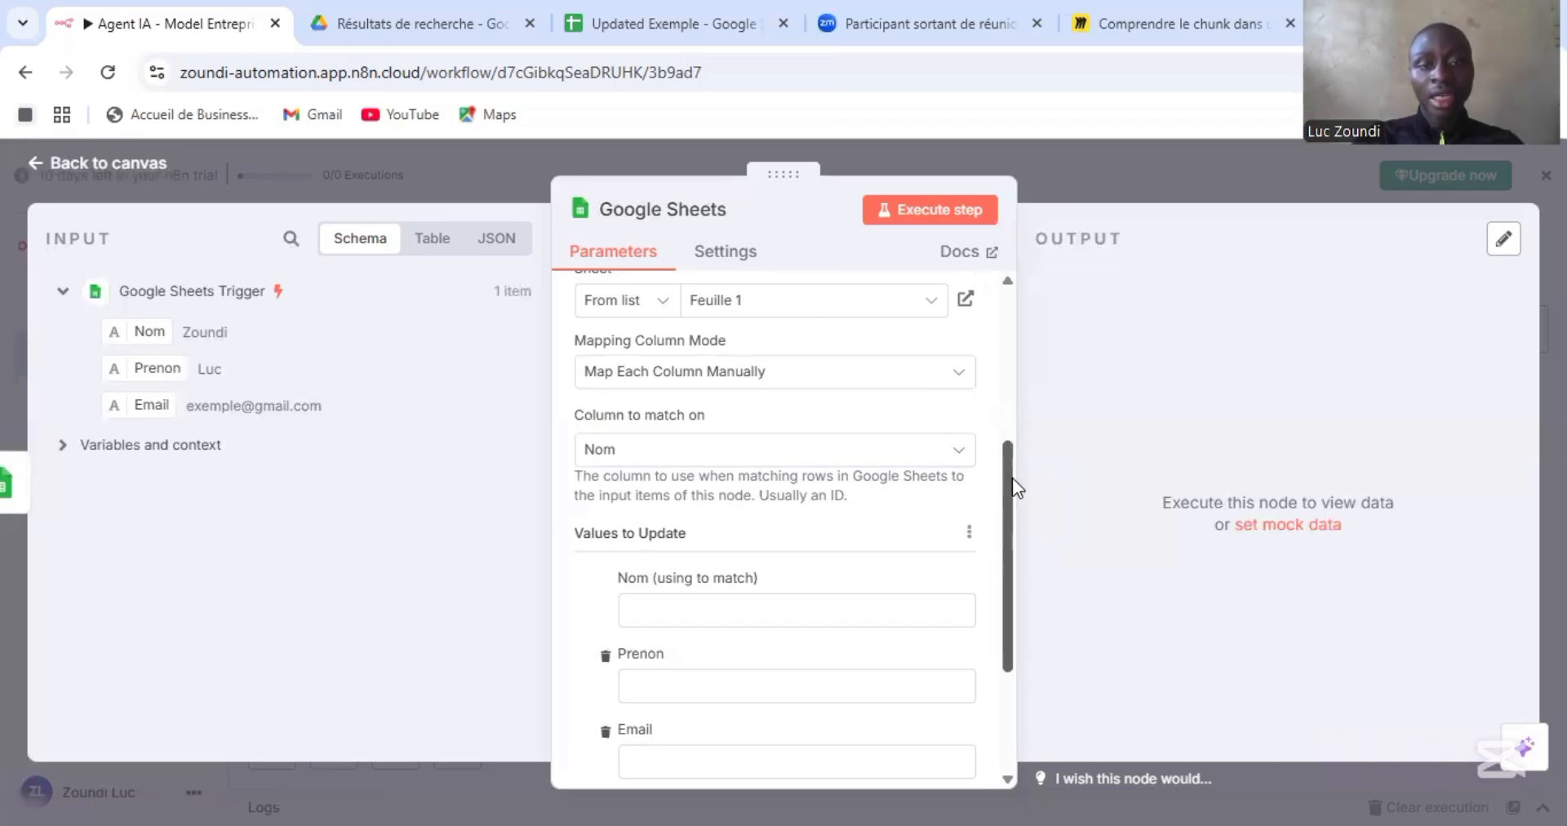
{"action": "left_click_drag", "start_coordinate": [1012, 477], "coordinate": [1012, 501]}
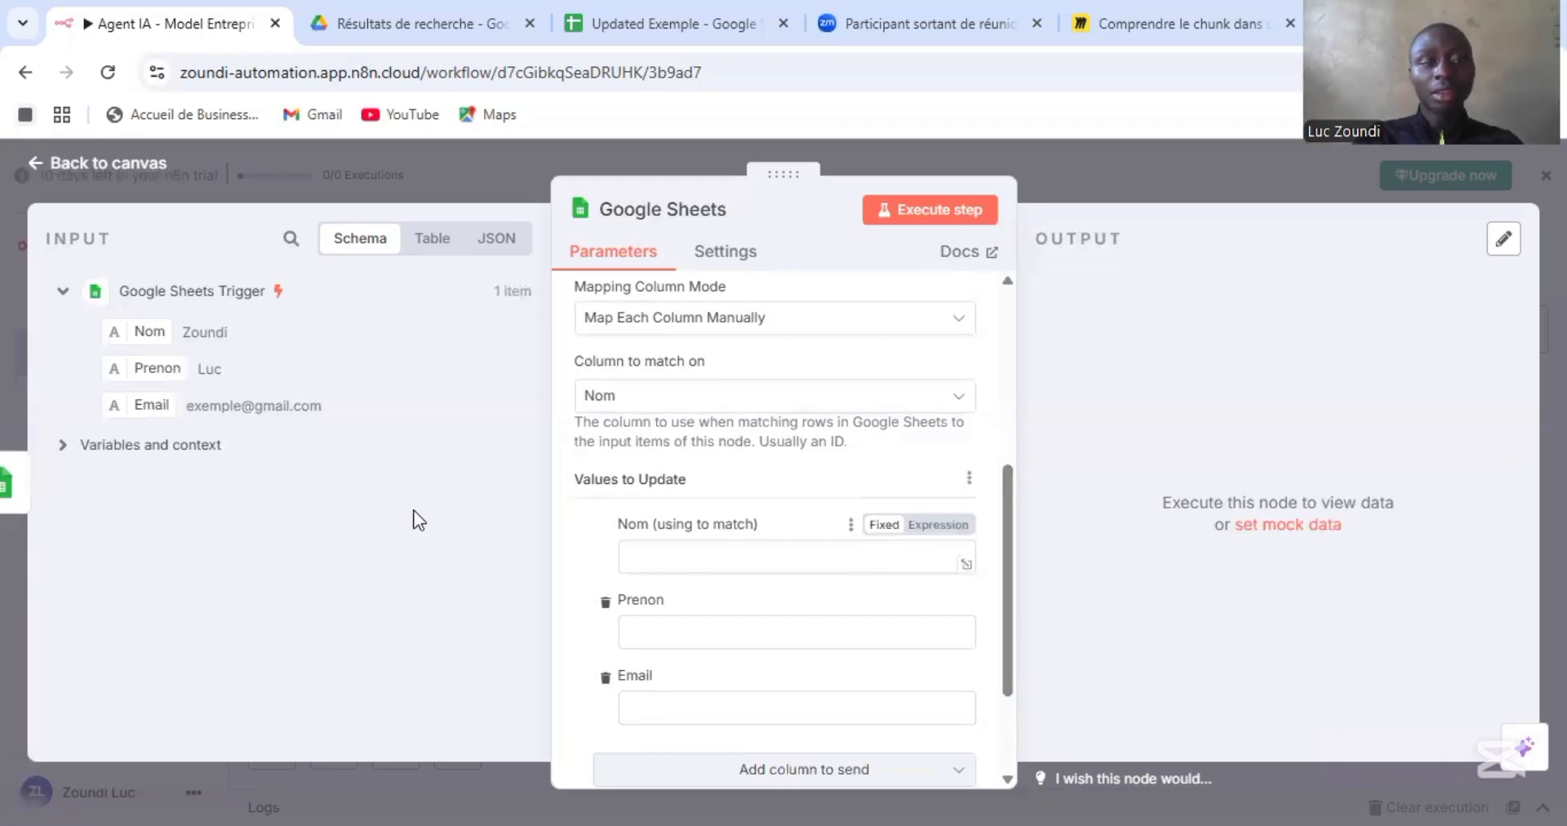
{"action": "left_click_drag", "start_coordinate": [140, 335], "coordinate": [672, 555]}
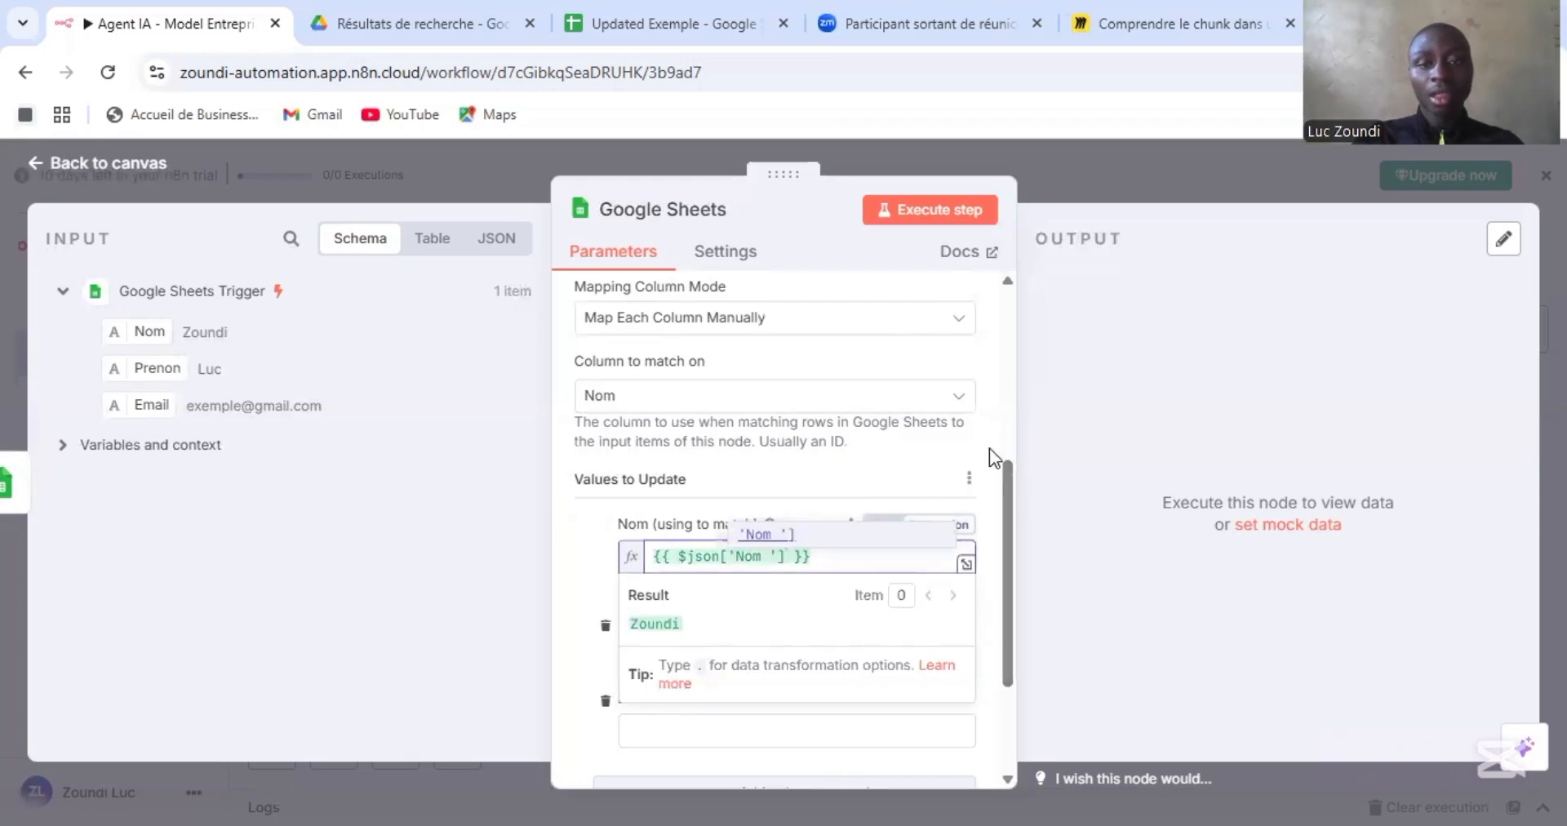
{"action": "left_click", "coordinate": [1010, 488]}
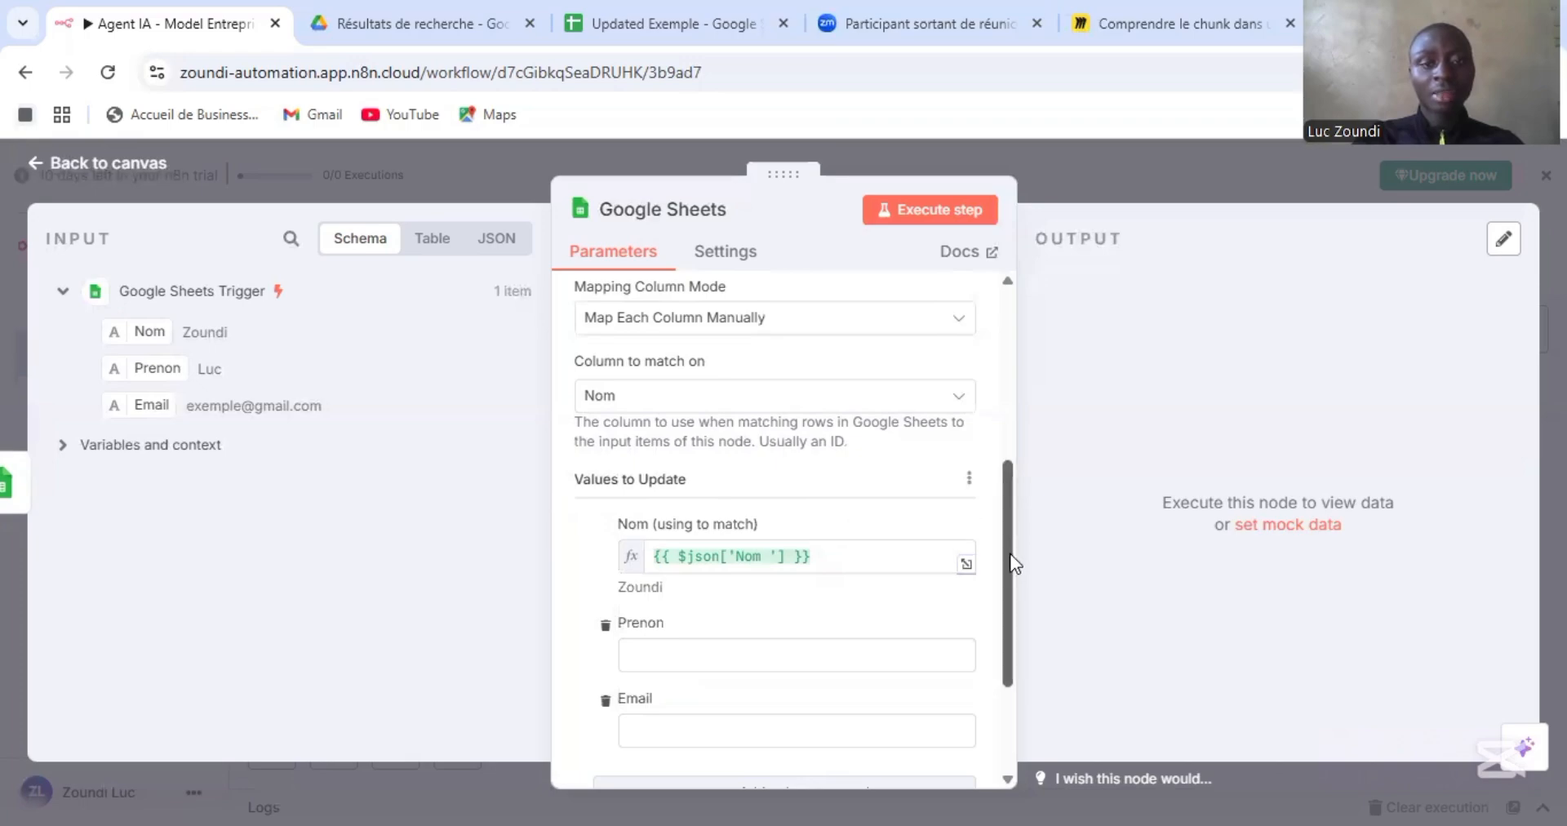
Enter a fixed replacement first name as the Prenon value to update, leave Email empty, and return to the canvas.
{"action": "scroll", "coordinate": [1013, 563], "scroll_direction": "down", "scroll_amount": 2}
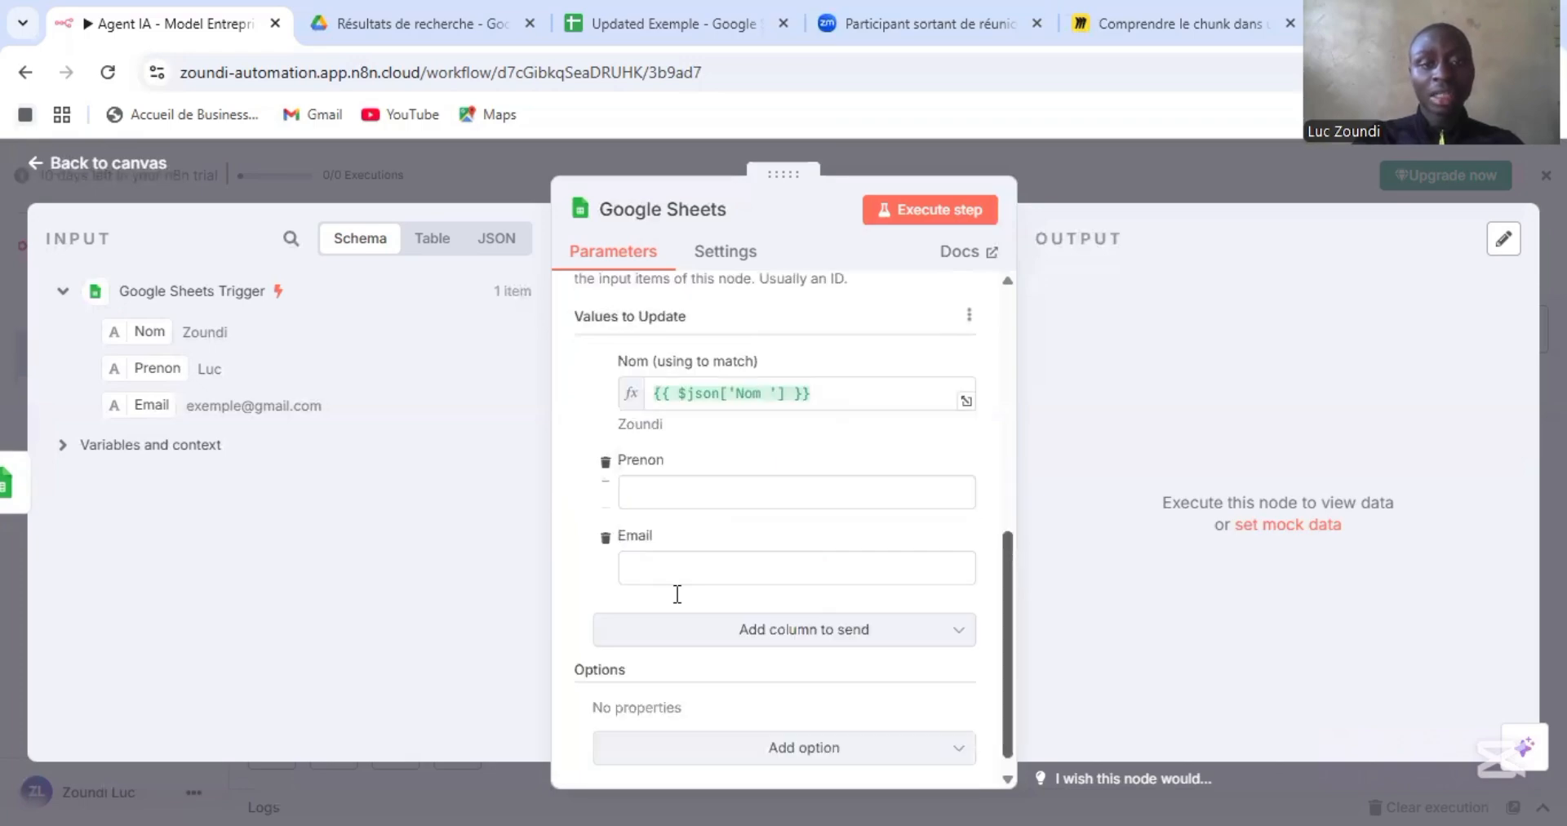
{"action": "left_click", "coordinate": [649, 497]}
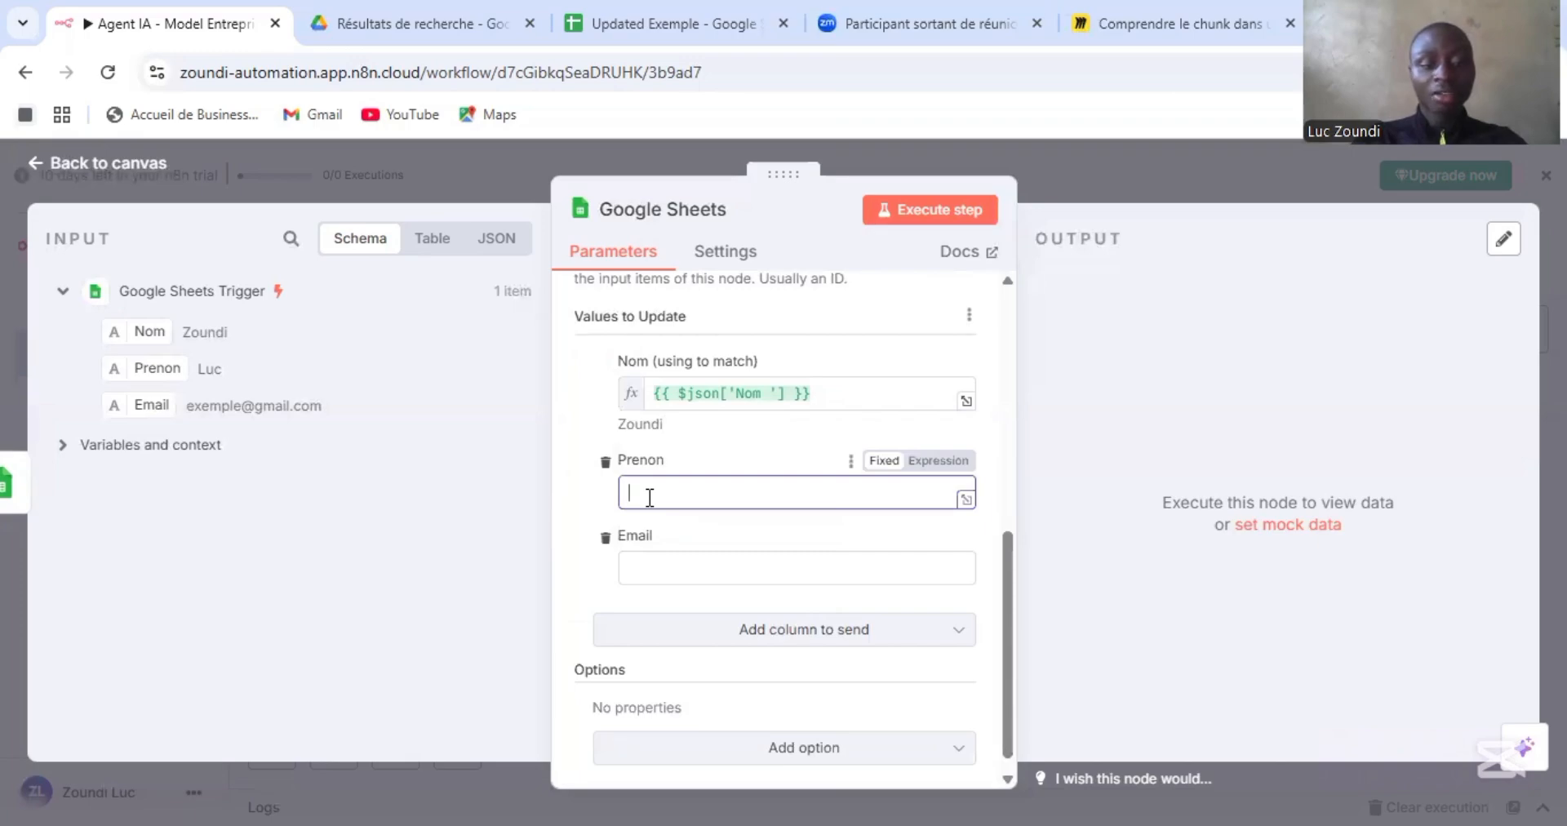
{"action": "type", "text": "Paul"}
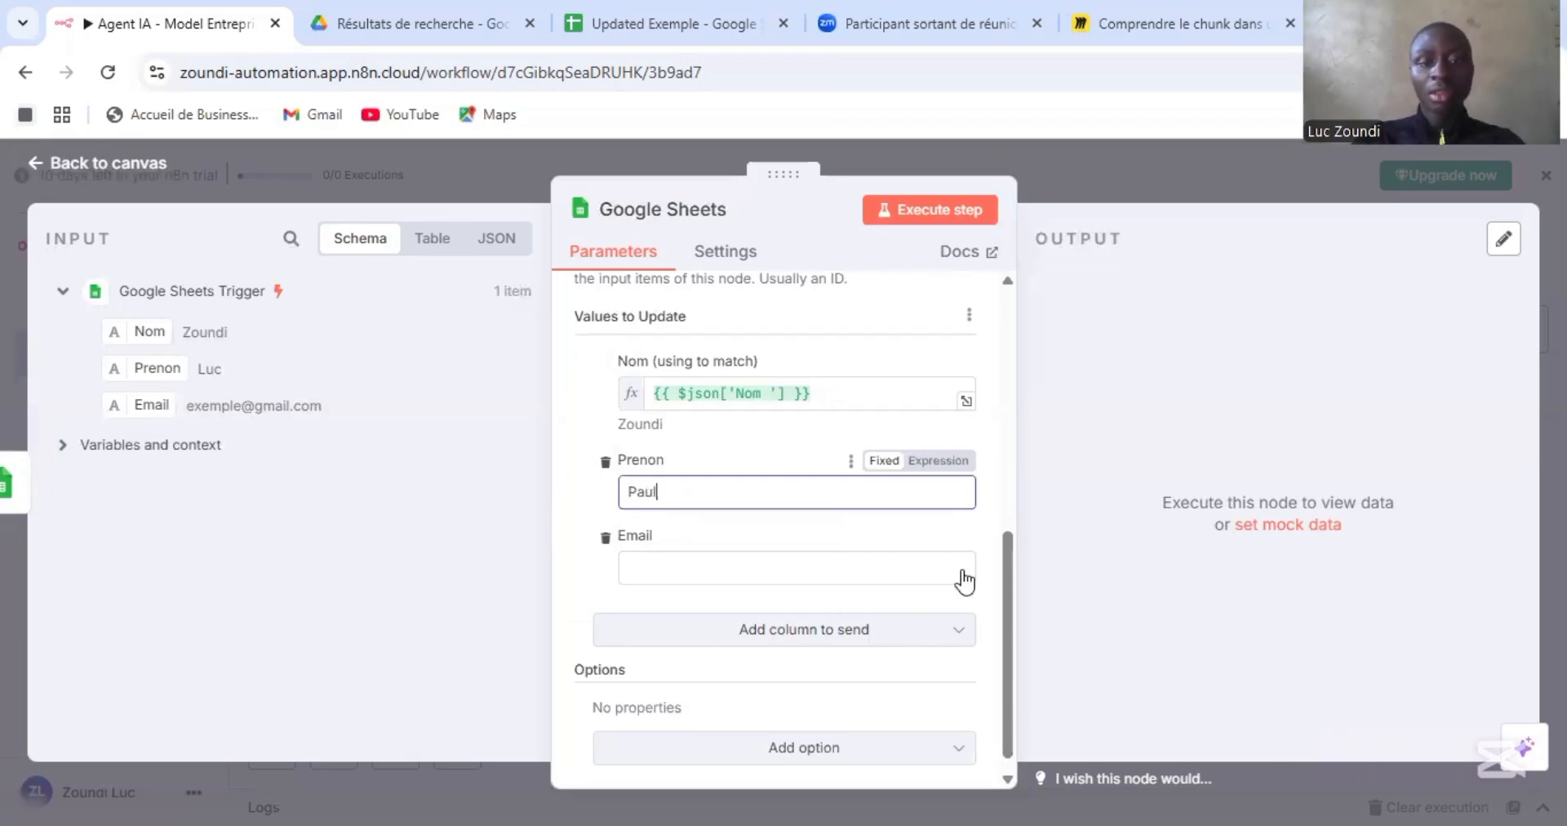
{"action": "left_click_drag", "start_coordinate": [1004, 584], "coordinate": [997, 677]}
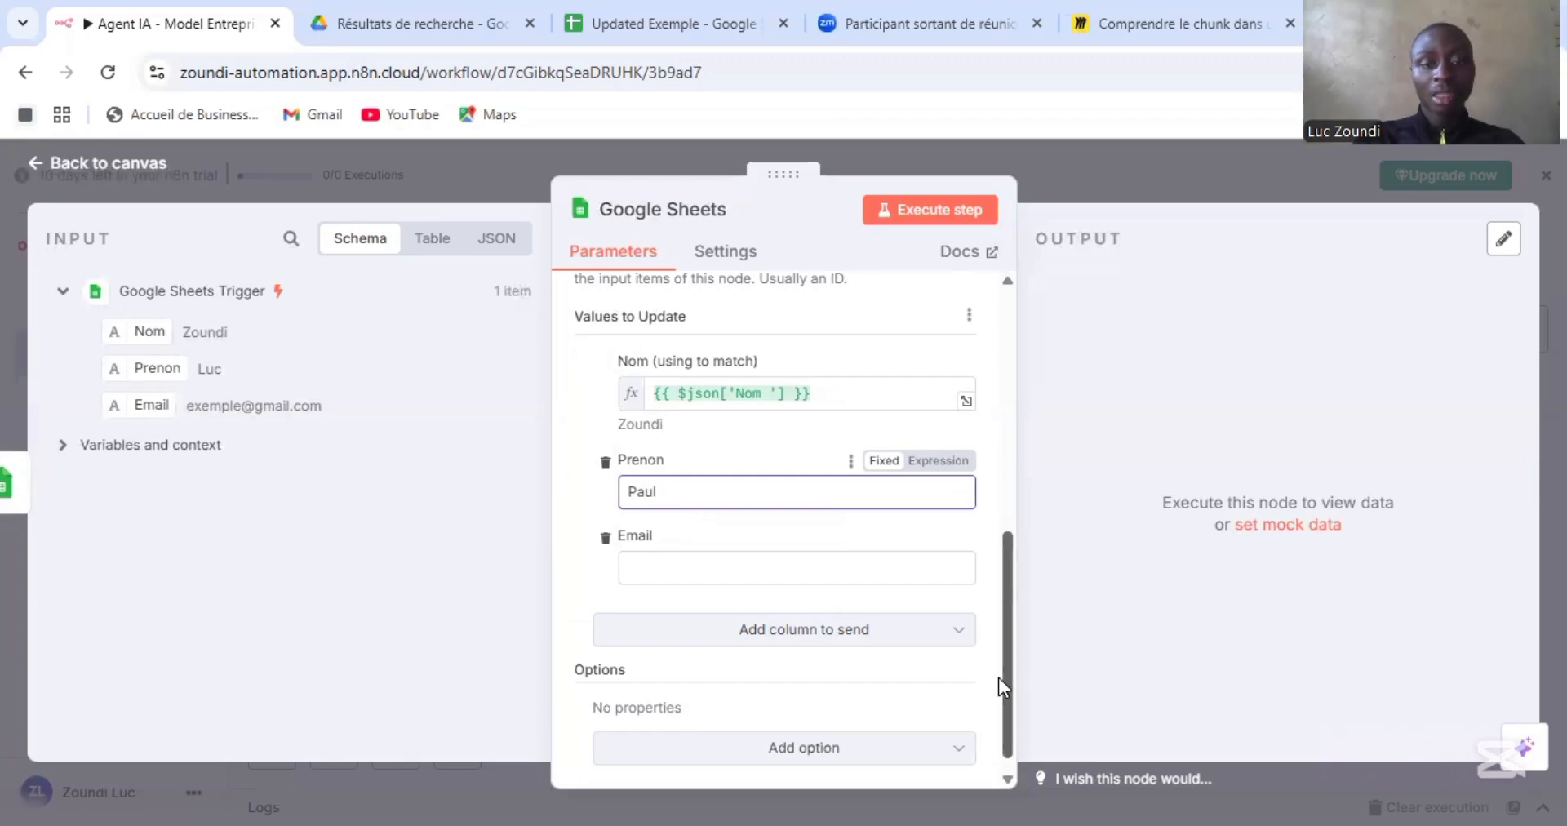
{"action": "left_click", "coordinate": [1075, 169]}
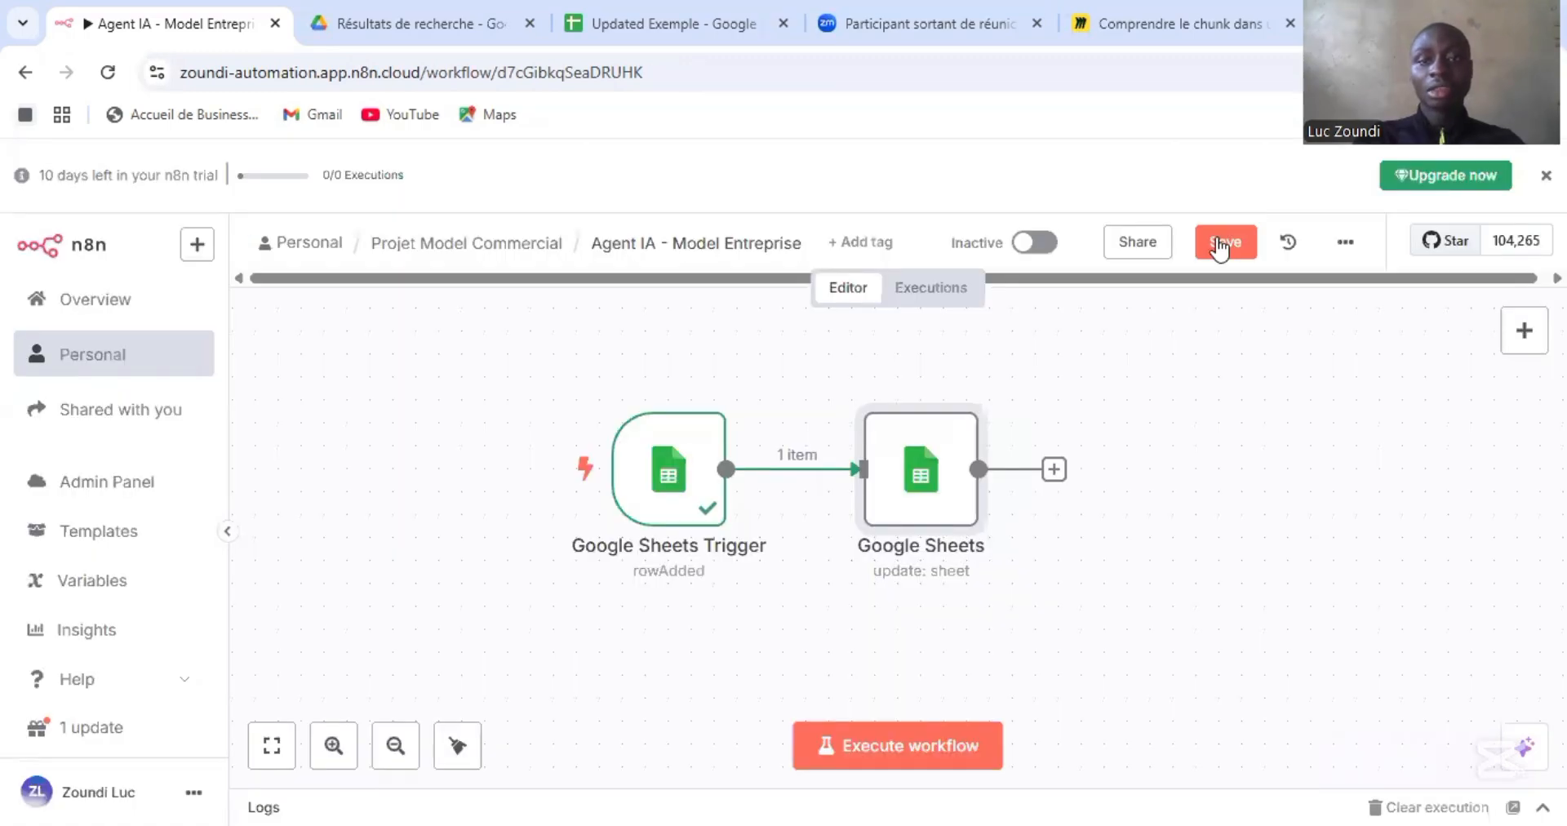
Save the workflow and execute it from the Google Sheets trigger.
{"action": "left_click", "coordinate": [1217, 241]}
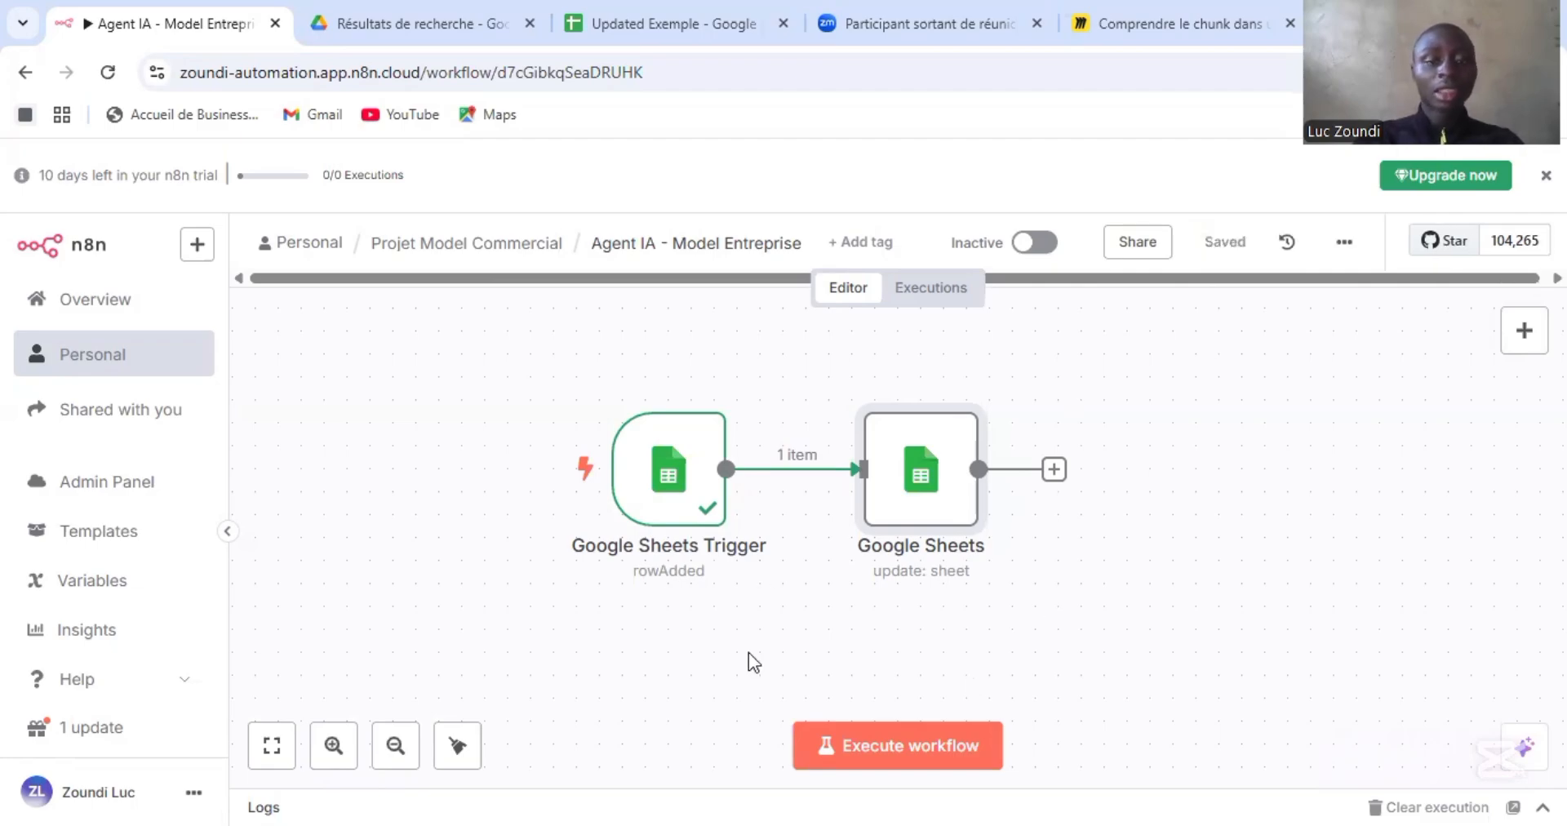
{"action": "mouse_move", "coordinate": [481, 527]}
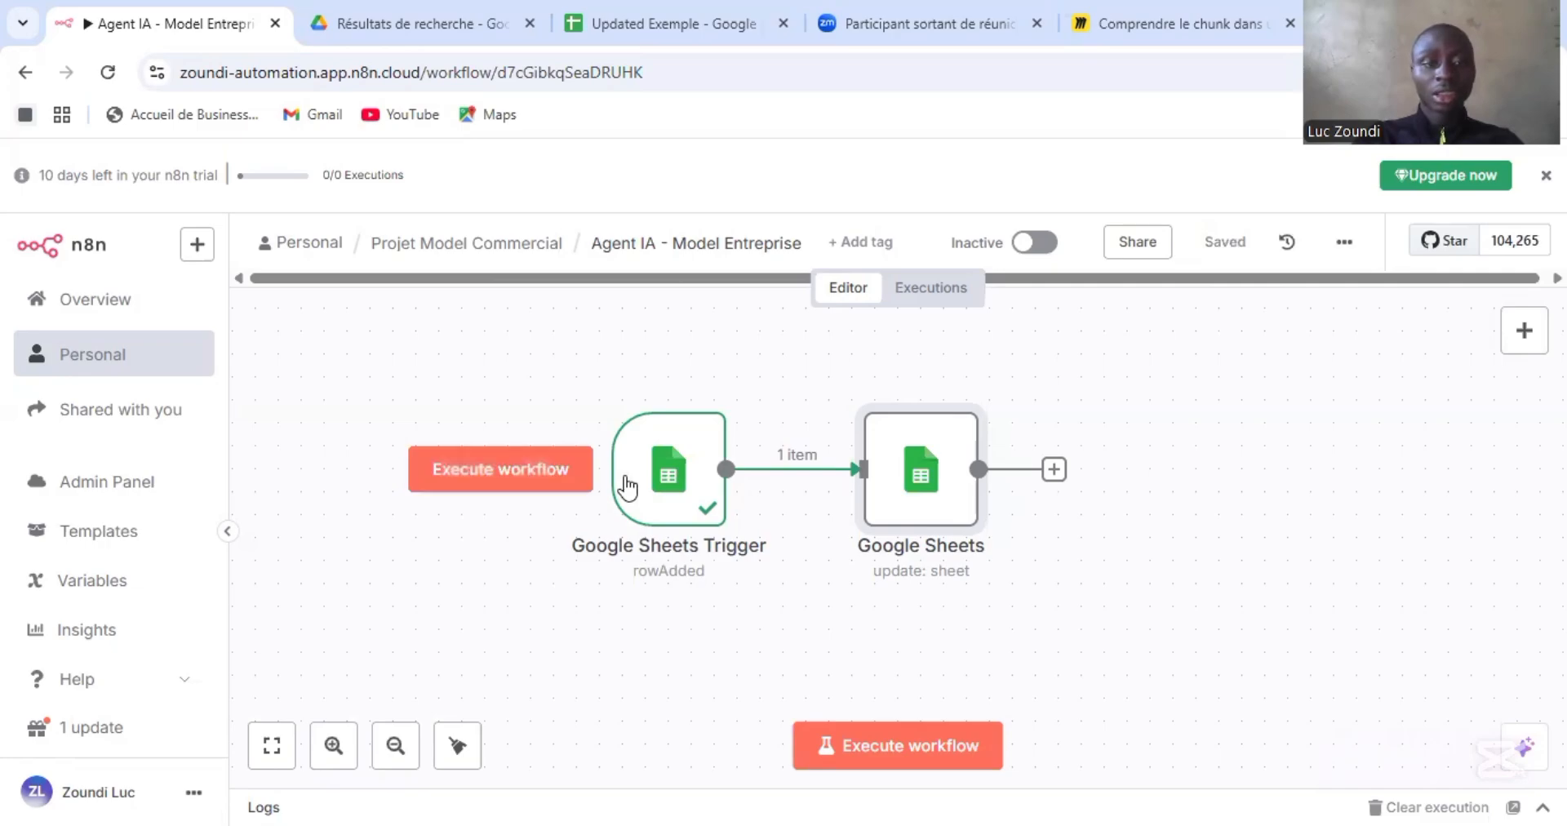
{"action": "left_click", "coordinate": [488, 470]}
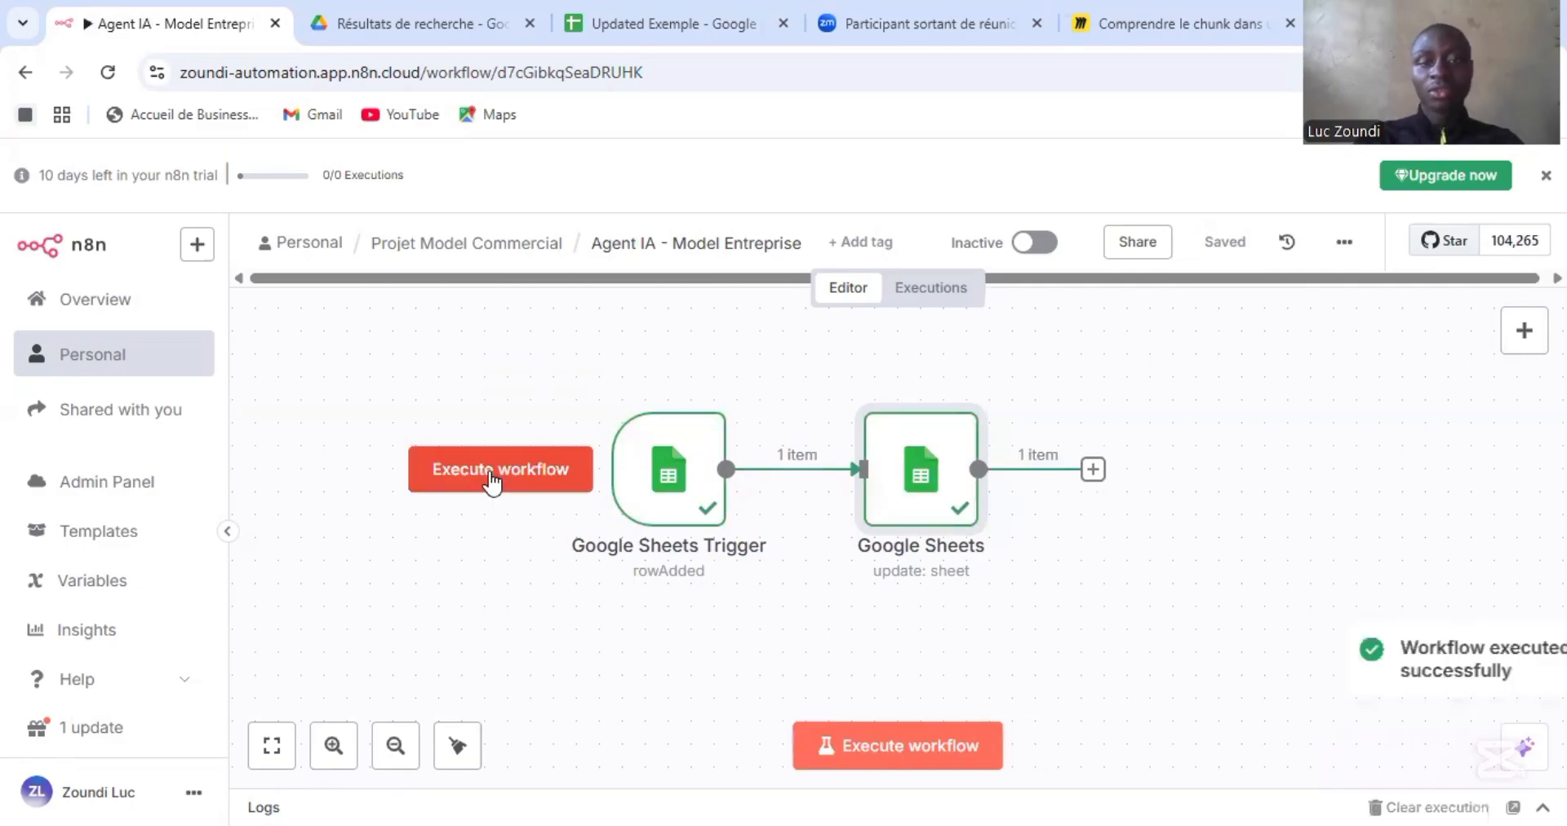
Open the Google Sheets update node and compare its input data, shown as a table, with its output.
{"action": "mouse_move", "coordinate": [906, 485]}
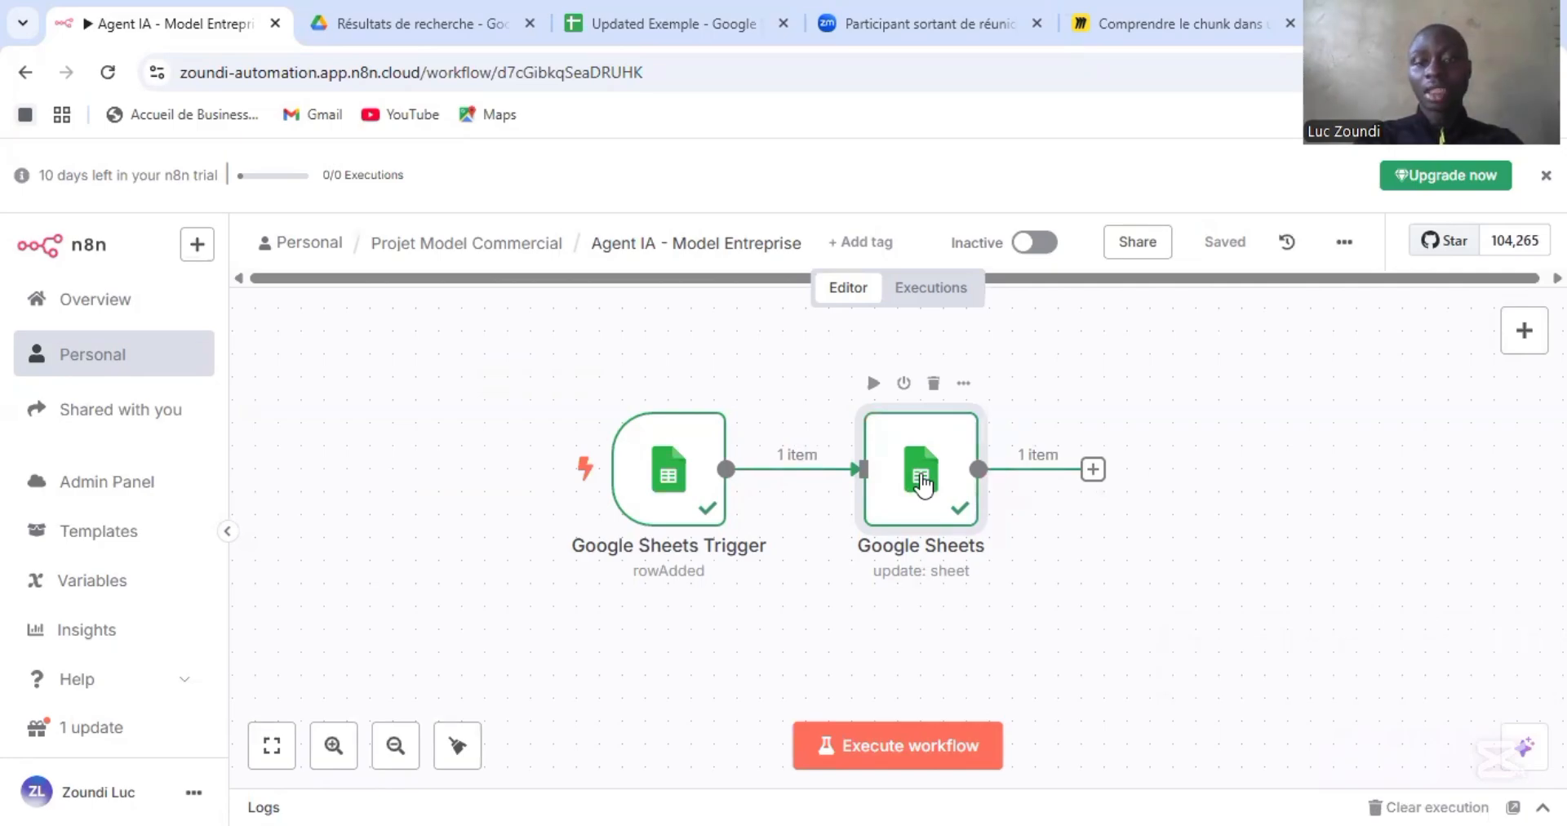
{"action": "double_click", "coordinate": [922, 483]}
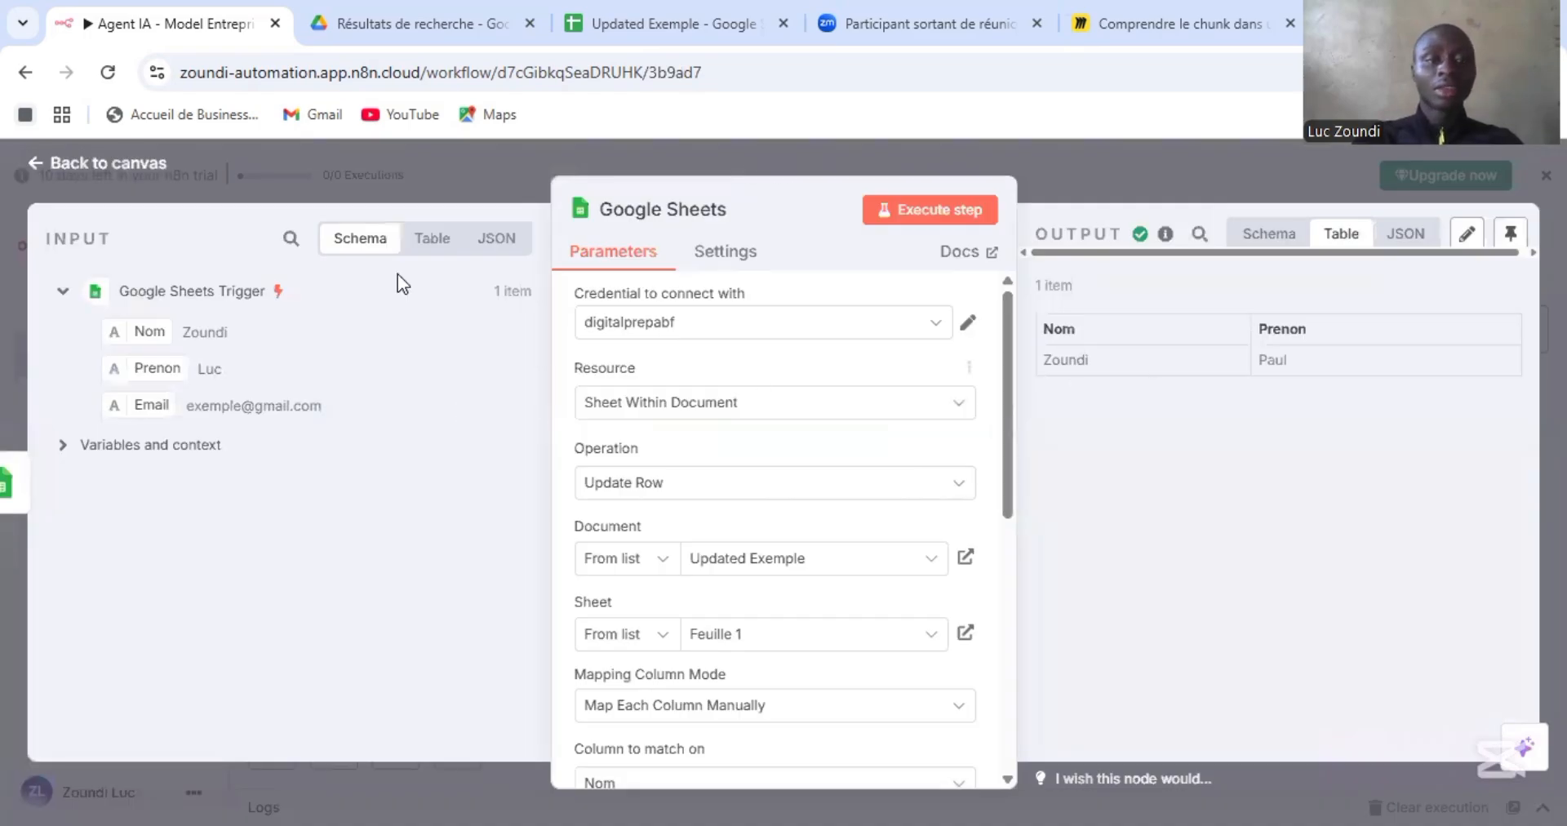
{"action": "left_click", "coordinate": [434, 239]}
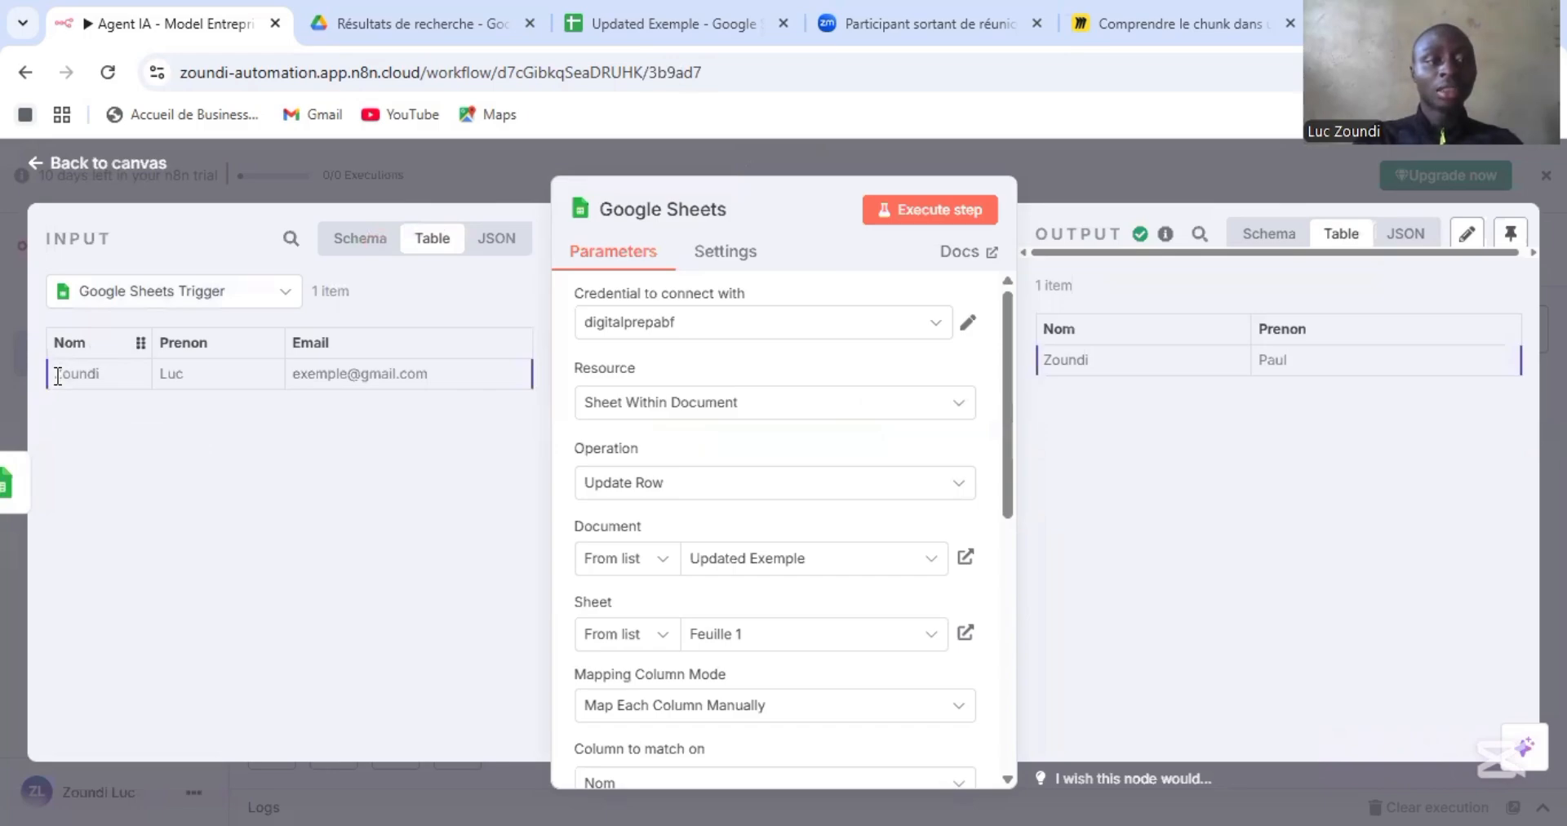